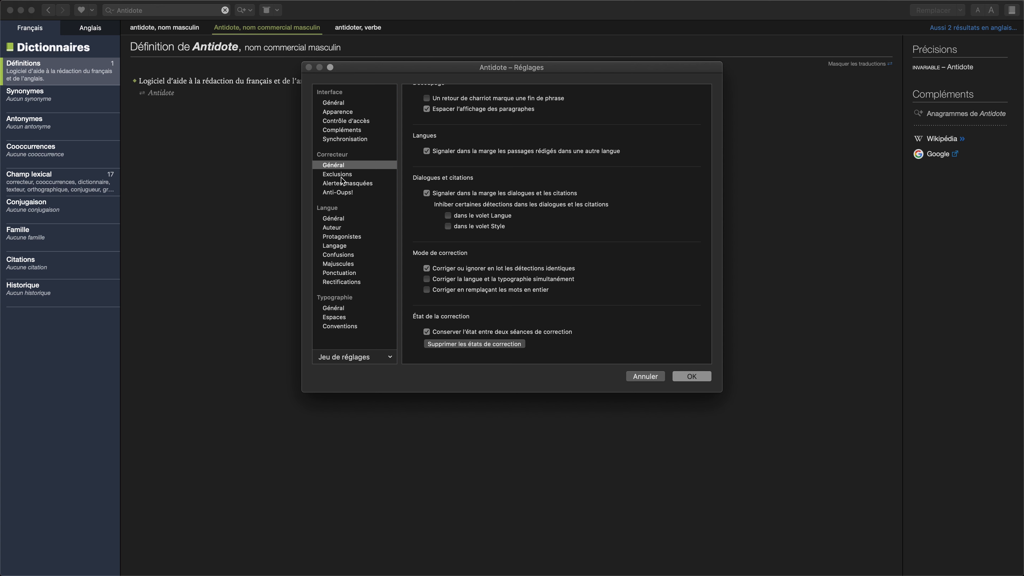
Review the corrector's Exclusions, Alertes masquées and Anti-Oups! settings.
left_click(342, 174)
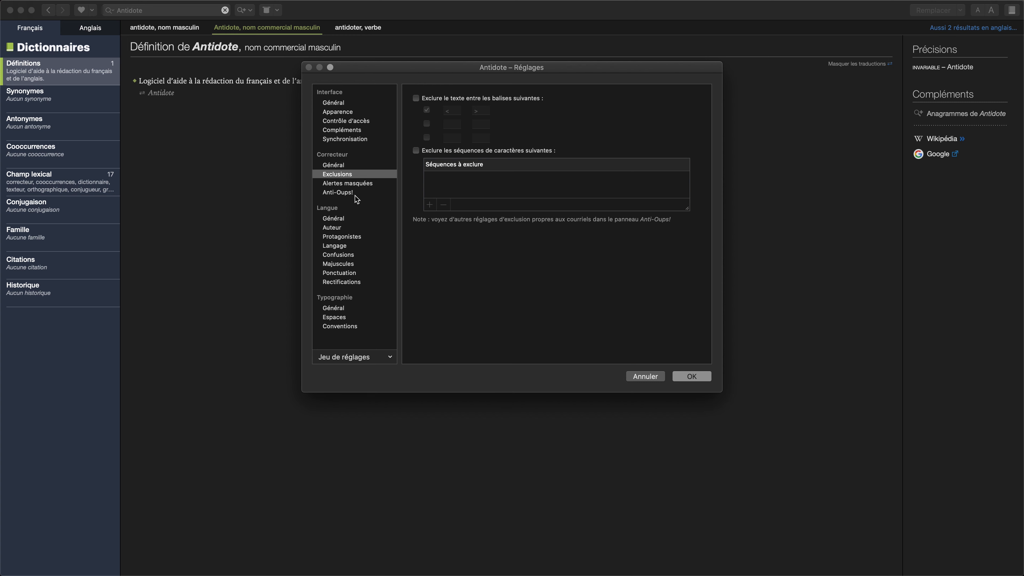
left_click(357, 186)
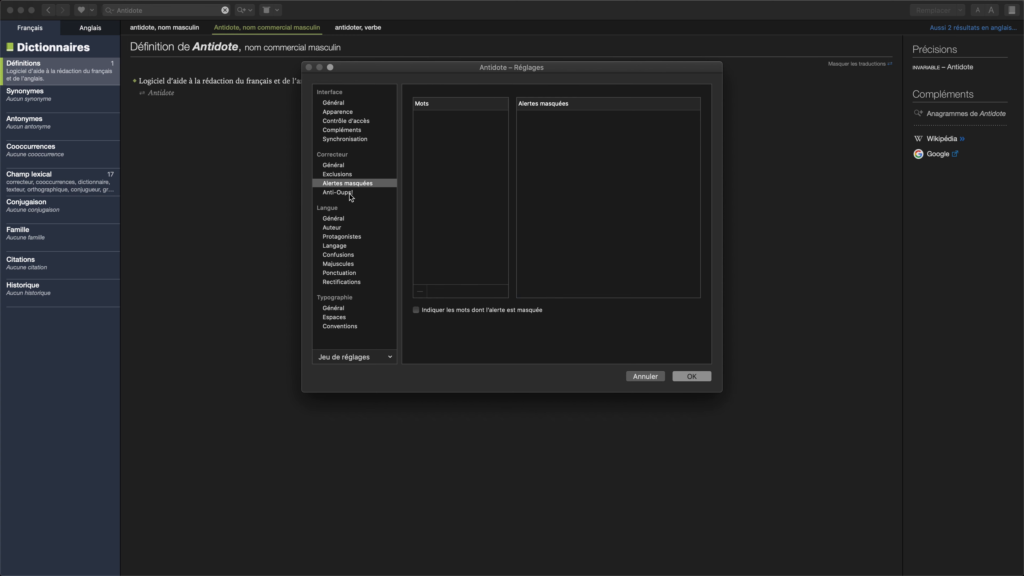
left_click(350, 194)
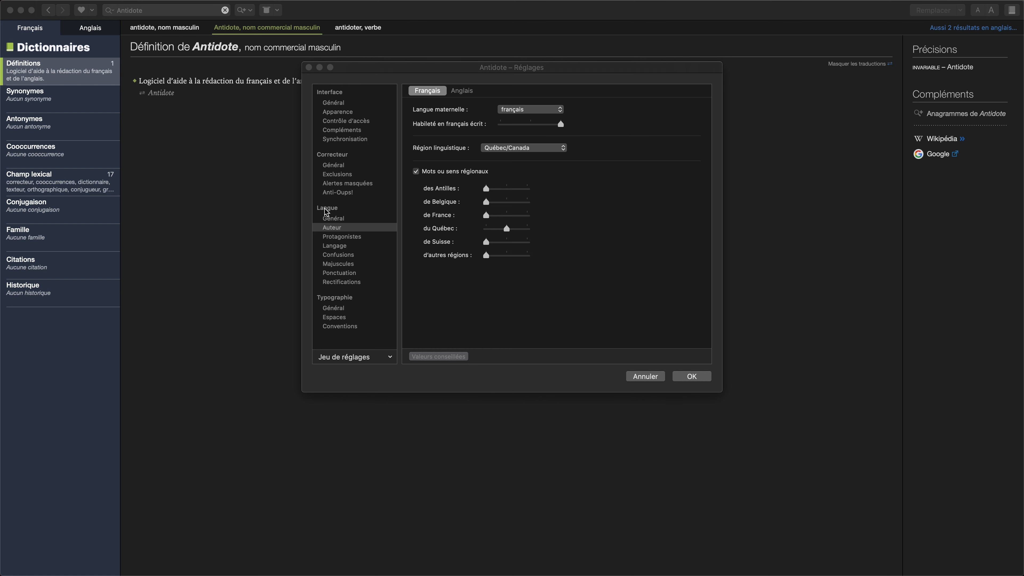
Review the general French language options, including the Signaler detections, statistical inhibition and elision choices.
left_click(325, 208)
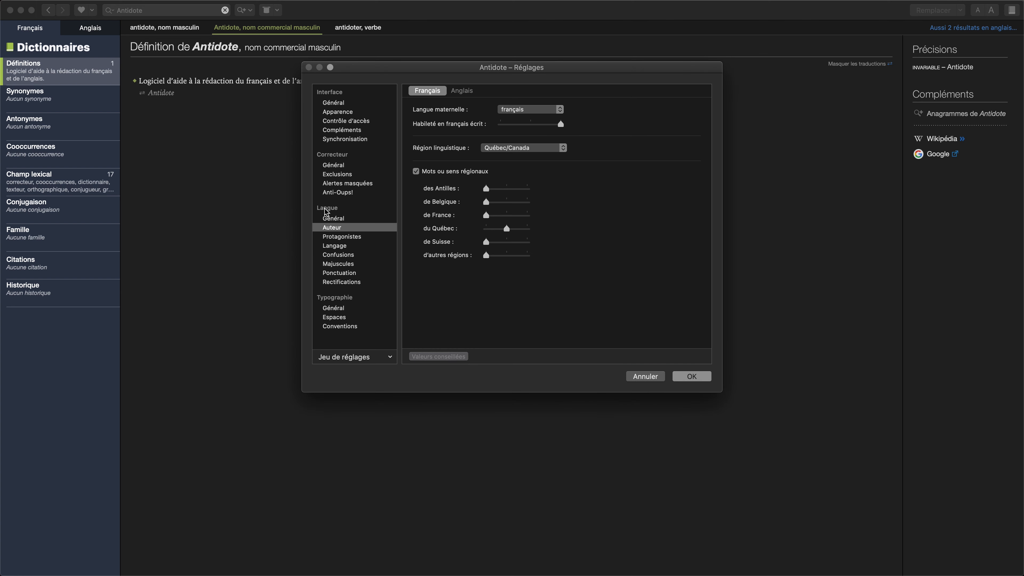
left_click(333, 218)
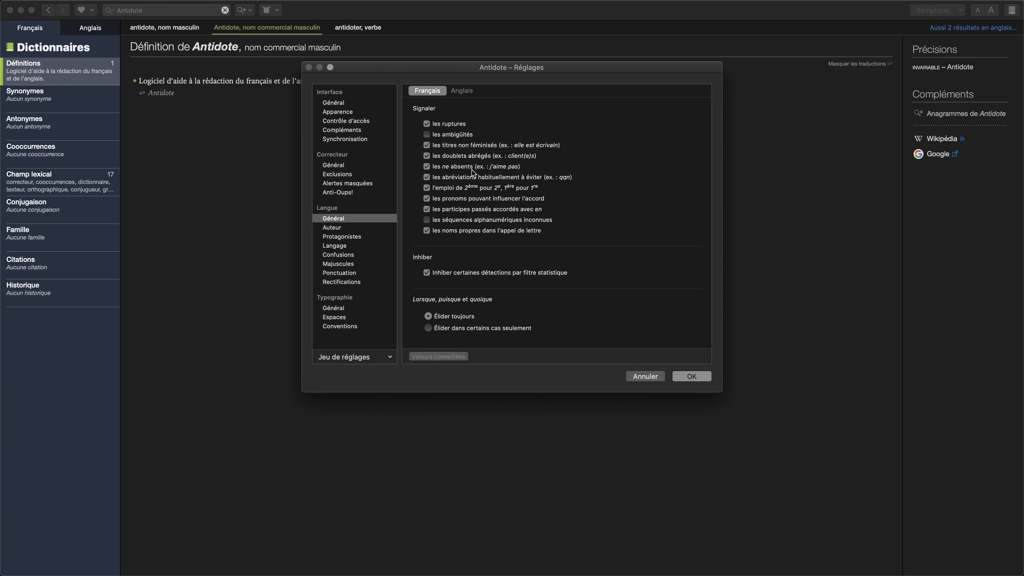
mouse_move(473, 171)
mouse_move(537, 214)
scroll(526, 290, "down", 1)
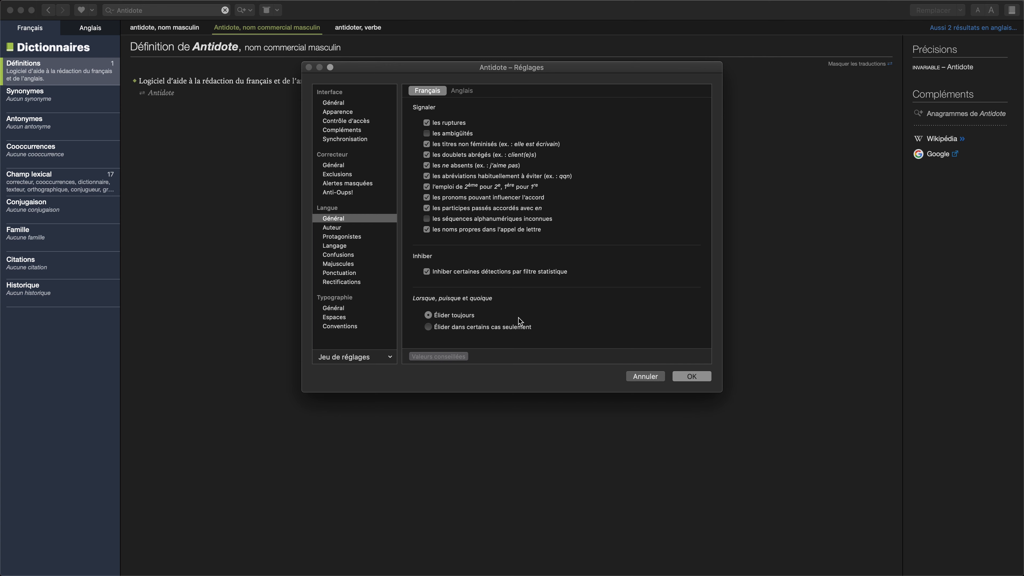
Examine the author's native language, linguistic region and regional word settings, along with the Protagonistes personal pronoun settings.
left_click(333, 228)
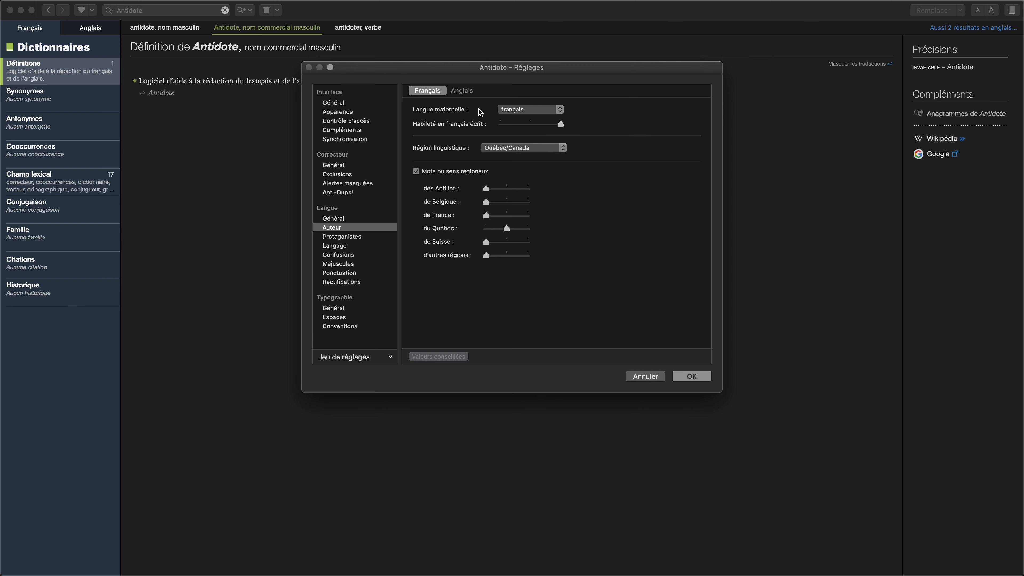
left_click(524, 108)
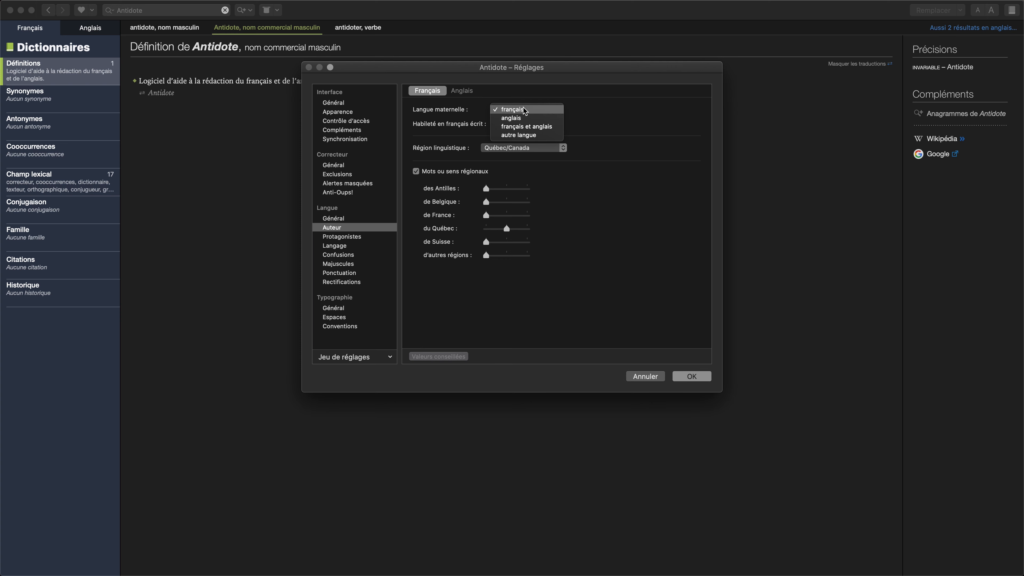
left_click(602, 216)
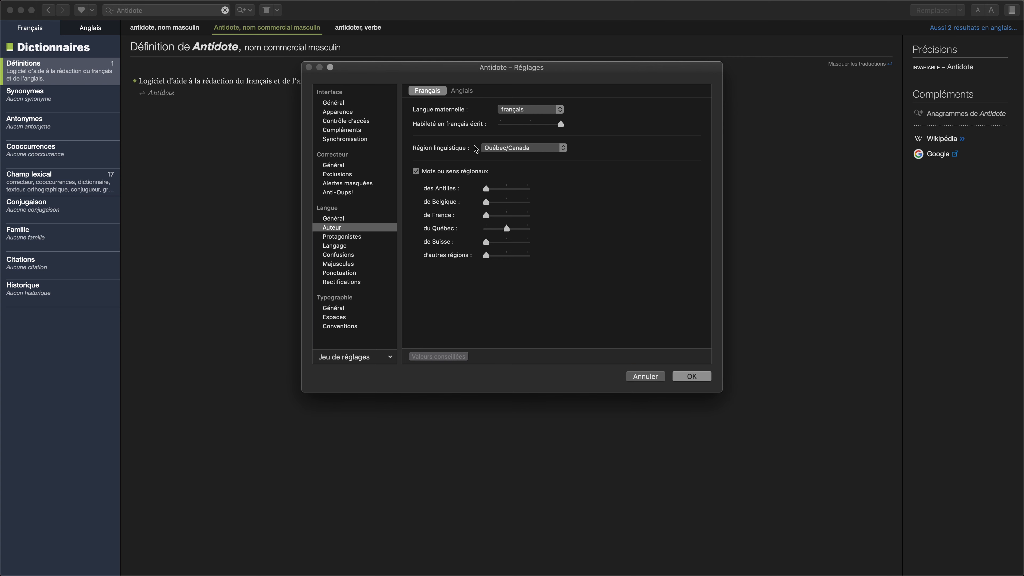
left_click(497, 148)
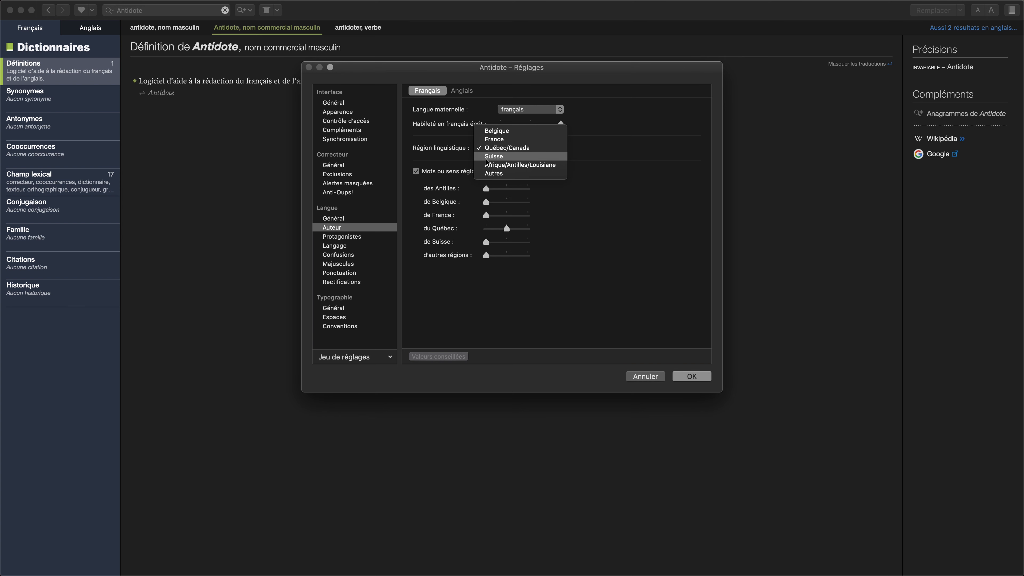
left_click(616, 188)
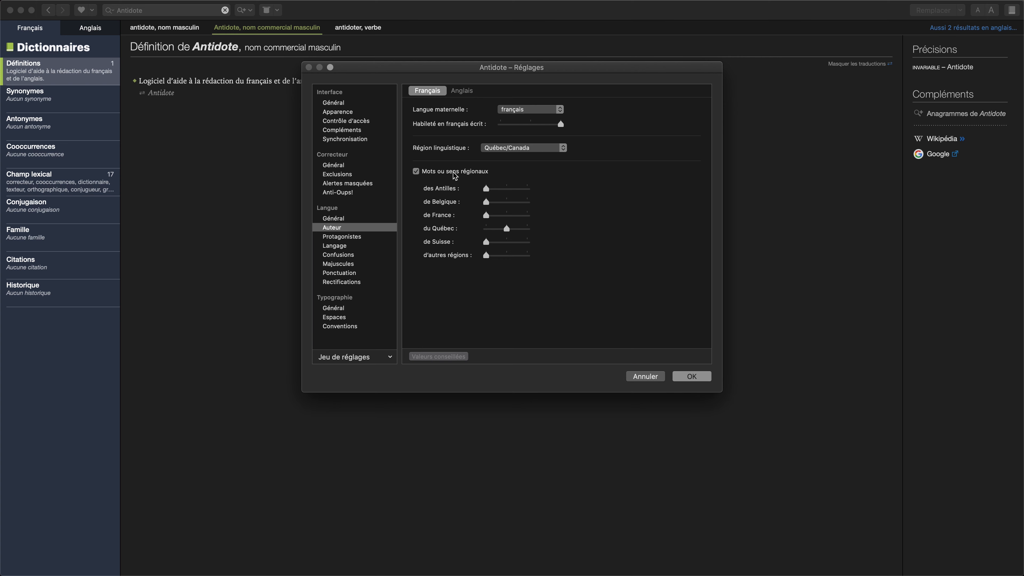
scroll(452, 172, "down", 1)
mouse_move(453, 174)
left_click(353, 238)
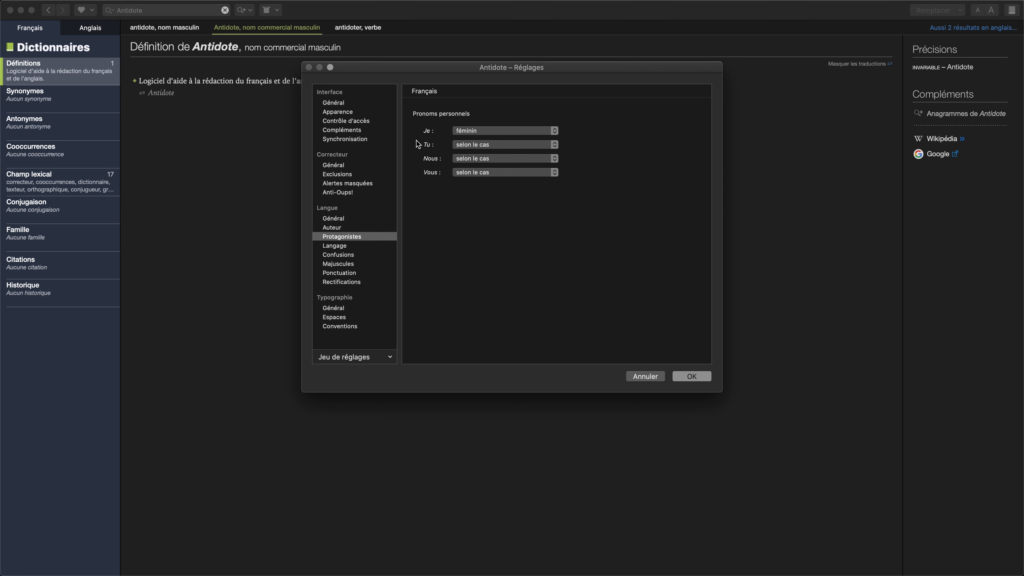
mouse_move(488, 130)
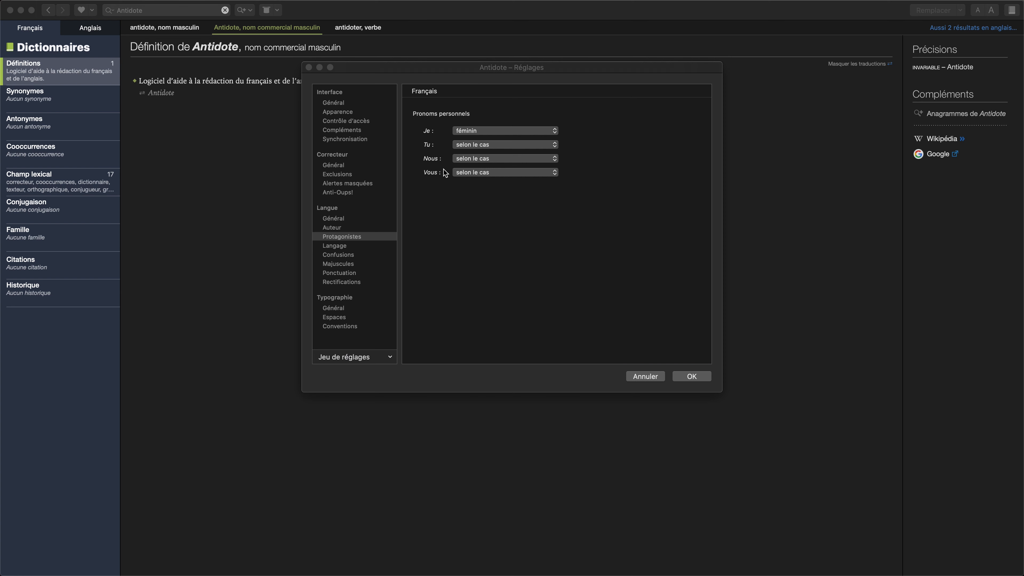
Enable the Niveau de langue alerts and disable the Termes offensants alerts in the French Langage settings.
left_click(348, 248)
left_click(348, 248)
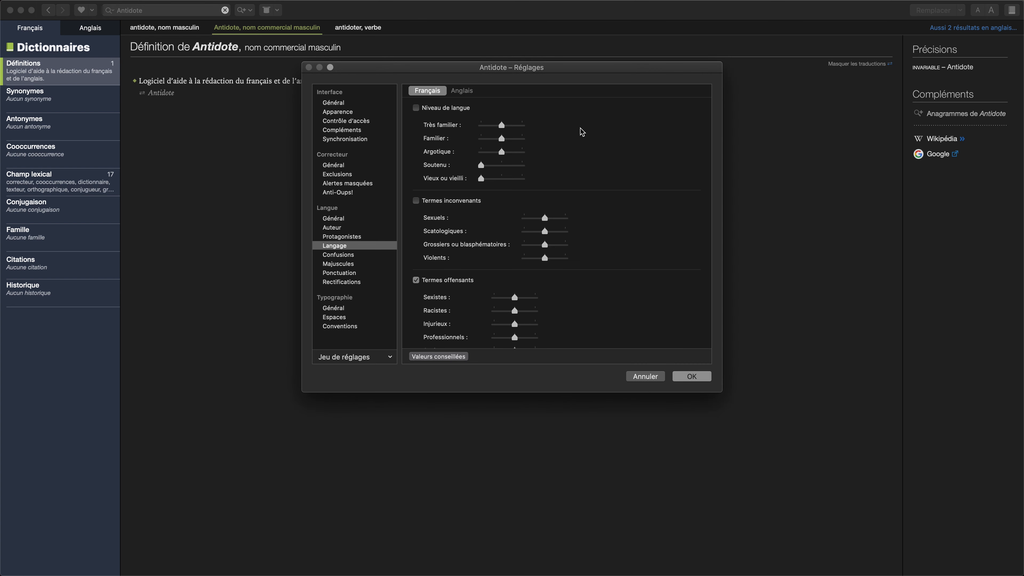
scroll(600, 104, "down", 5)
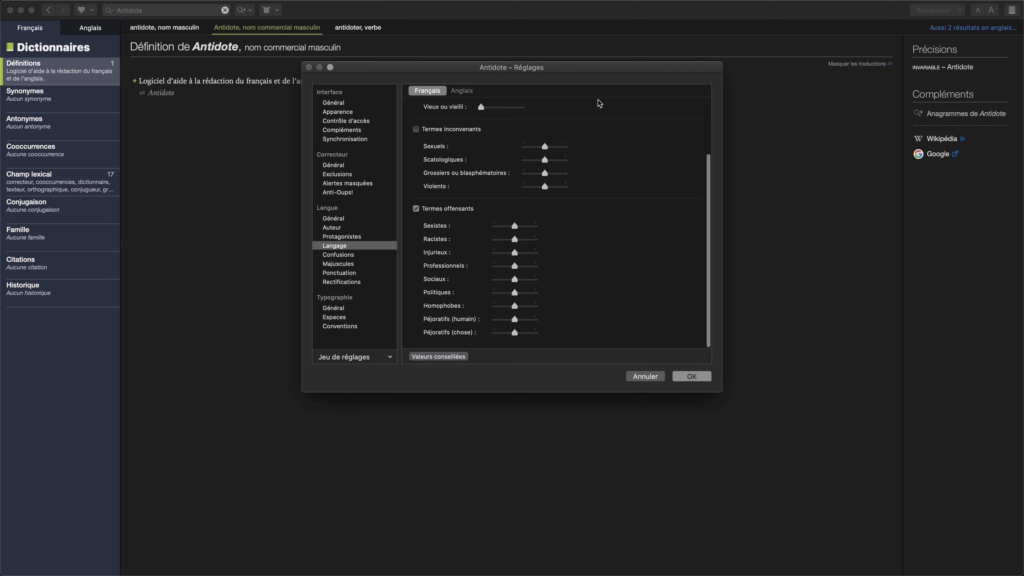
scroll(572, 184, "up", 3)
scroll(574, 188, "up", 2)
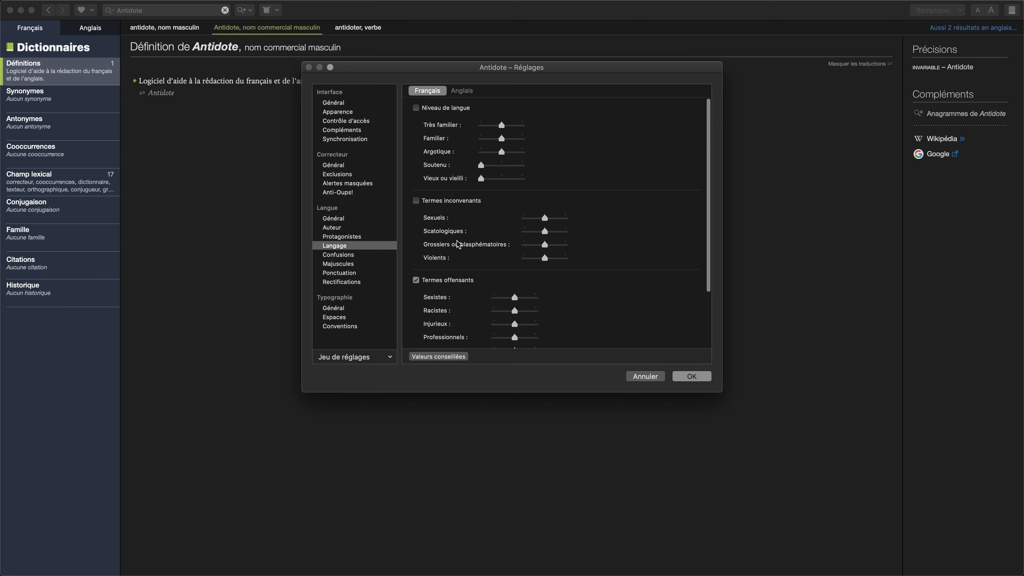
scroll(452, 290, "down", 1)
scroll(452, 290, "down", 5)
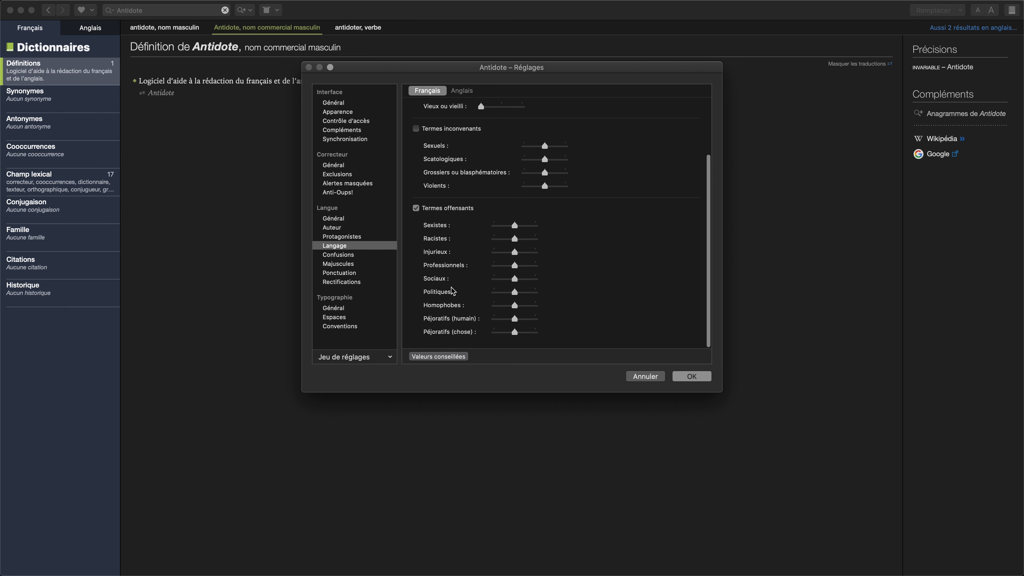
scroll(455, 291, "up", 6)
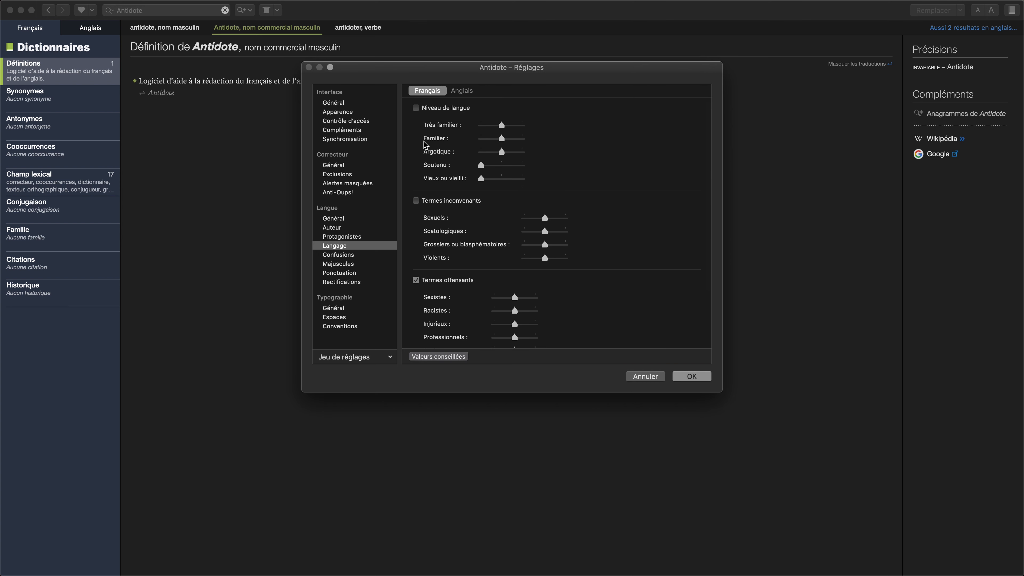
mouse_move(427, 111)
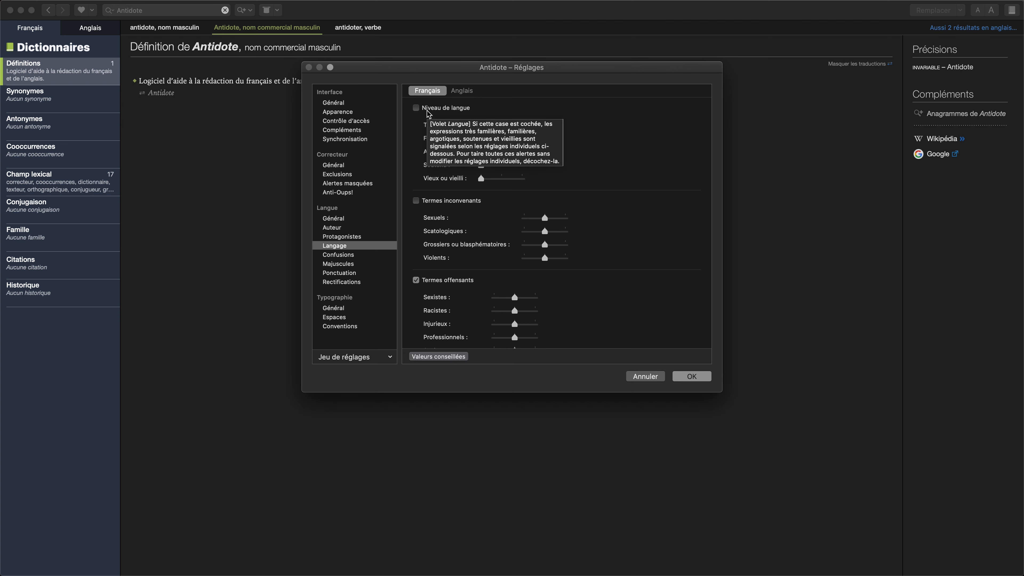
left_click(417, 108)
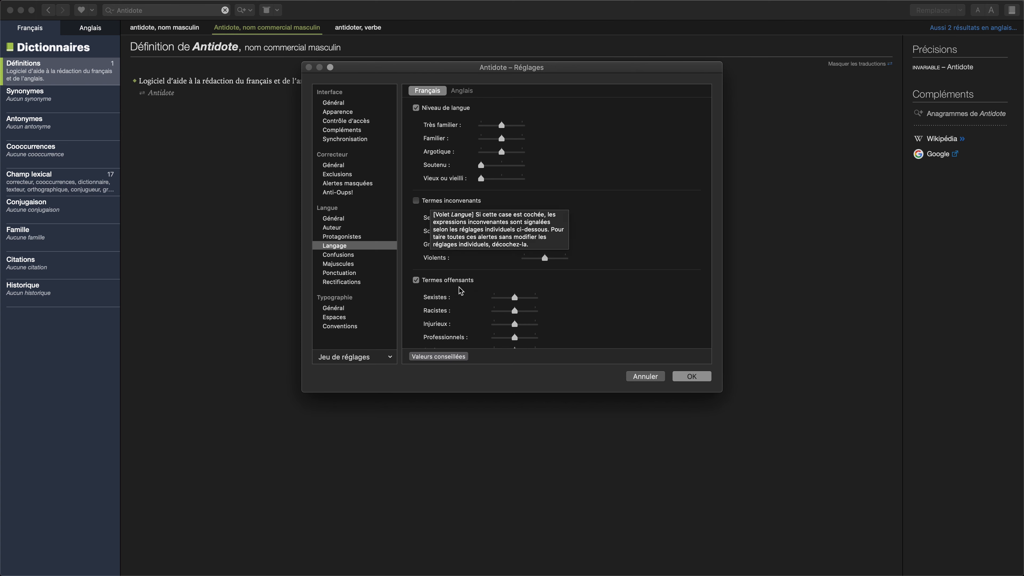
left_click(415, 280)
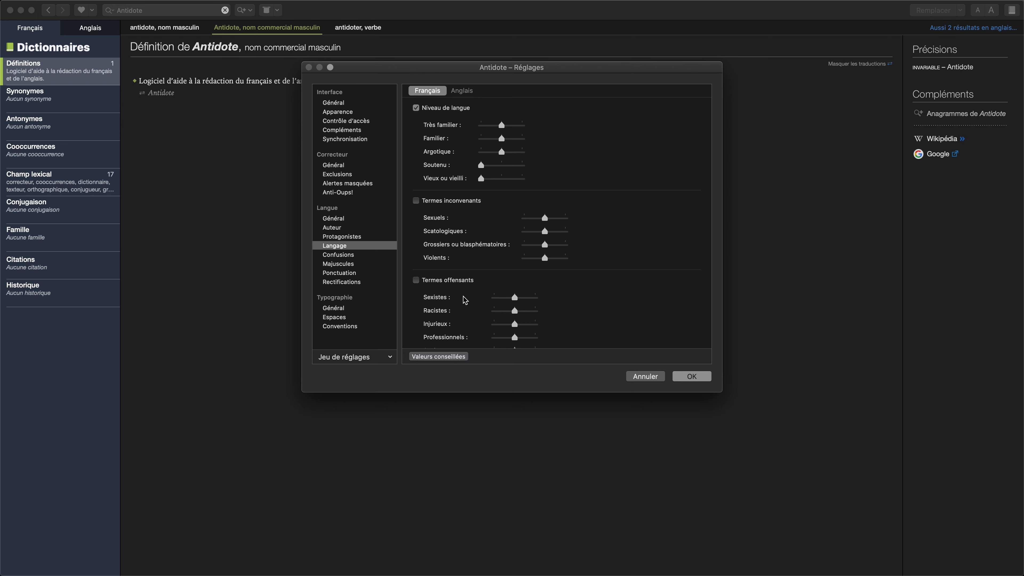
Set the Argotique, Soutenu and Vieux ou vieilli alert levels to maximum, and Familier and Très familier to minimum.
mouse_move(492, 299)
left_click_drag(481, 168, 563, 167)
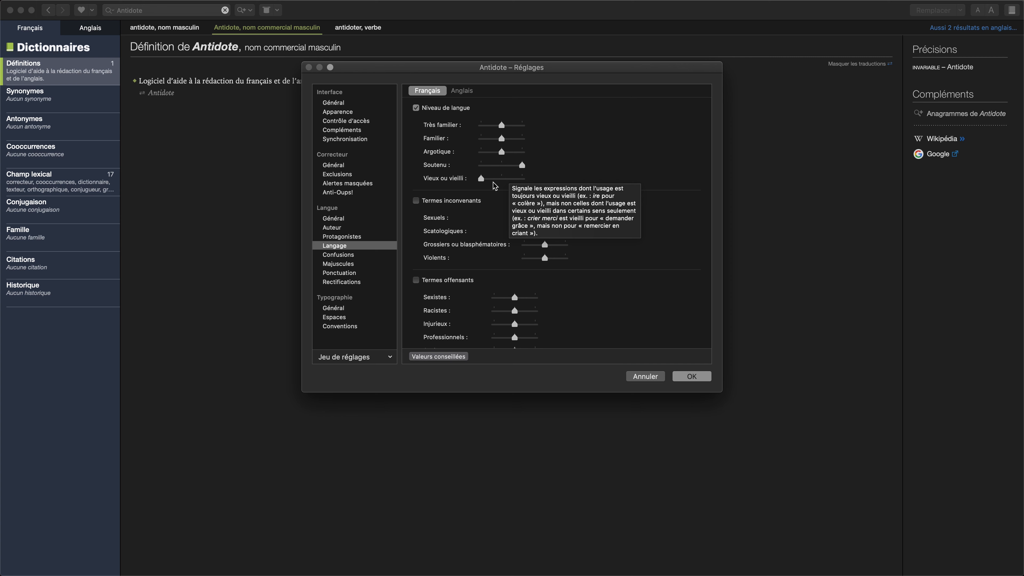
left_click_drag(481, 179, 539, 179)
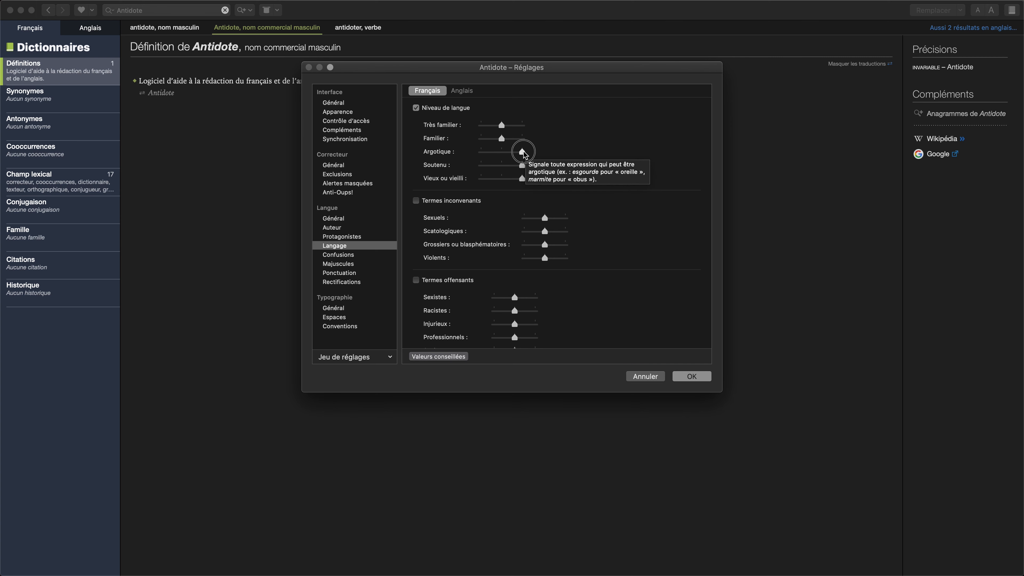
mouse_move(498, 142)
left_click_drag(499, 142, 482, 126)
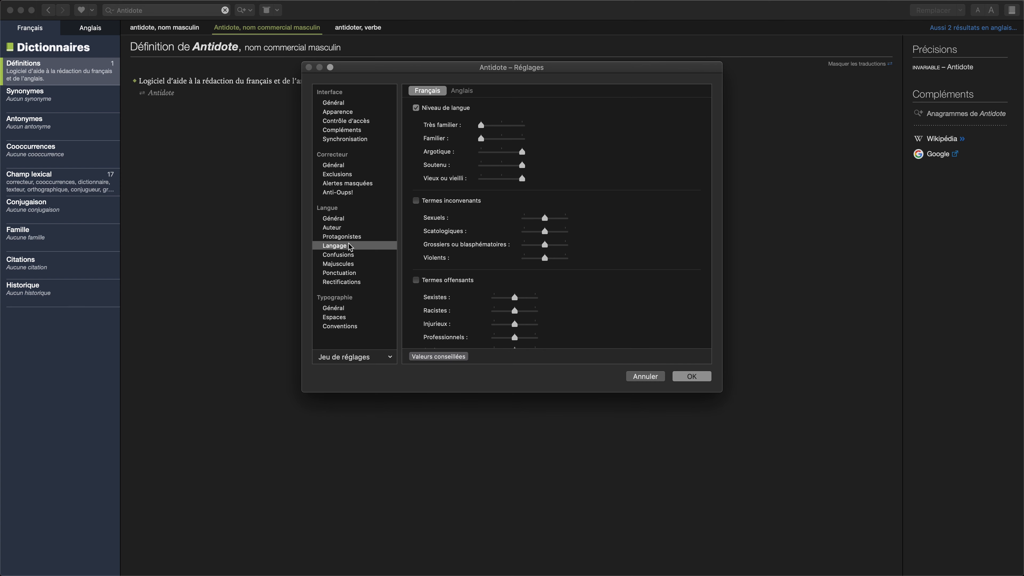
Raise the Pléonasmes sensitivity to its maximum in the French Confusions settings.
left_click(346, 255)
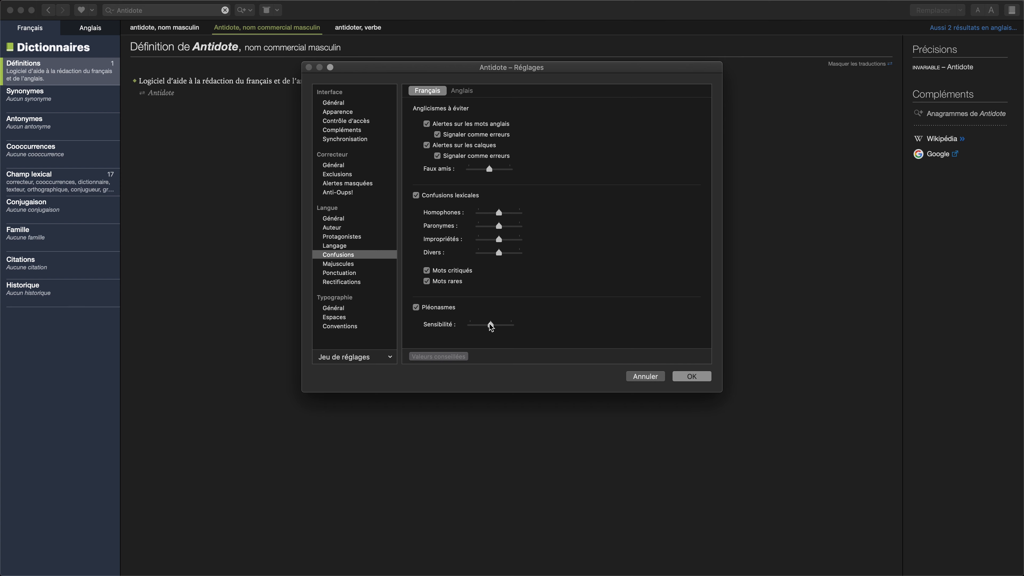
left_click_drag(491, 323, 516, 328)
Review the French Majuscules settings, including the tolerances for unaccented capitals and unknown words starting a sentence.
left_click(342, 268)
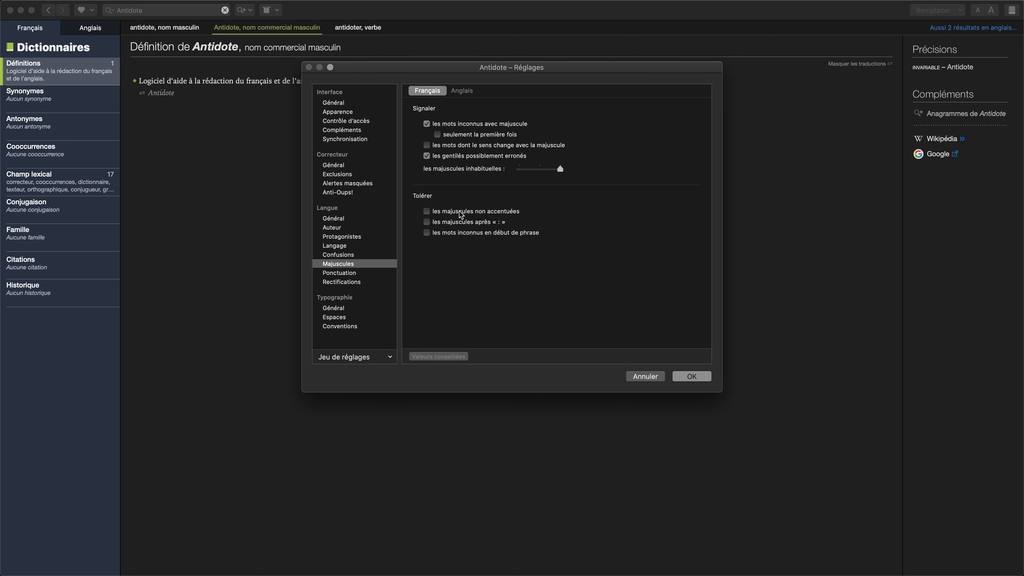
mouse_move(496, 214)
mouse_move(508, 231)
Toggle the "Virgule devant mais ou car" option in the French Ponctuation settings.
left_click(346, 276)
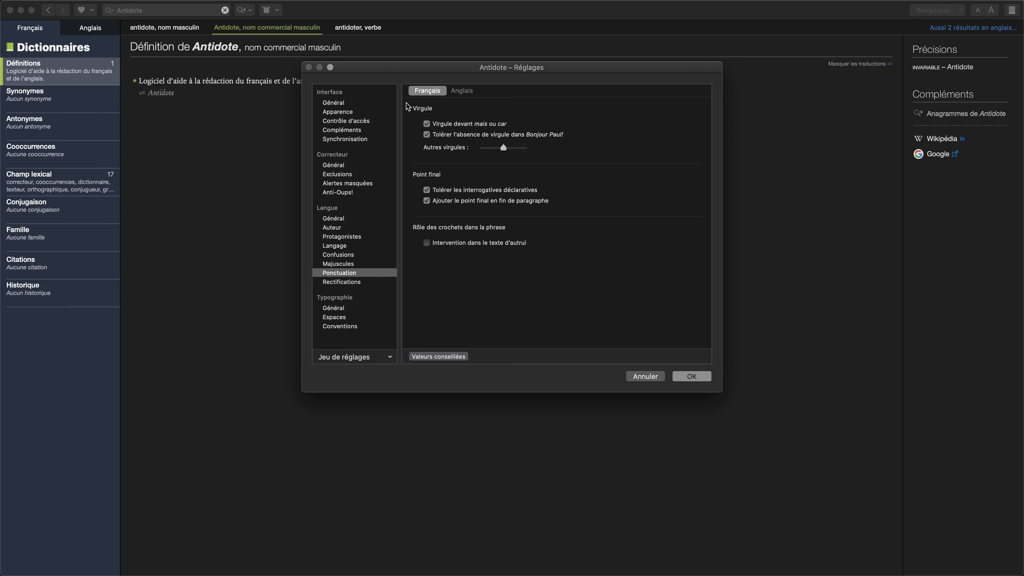
left_click(427, 124)
mouse_move(510, 142)
mouse_move(456, 127)
Review the Rectifications settings for traditional and rectified spelling, including the spelling favoured in ambiguous cases.
left_click(341, 282)
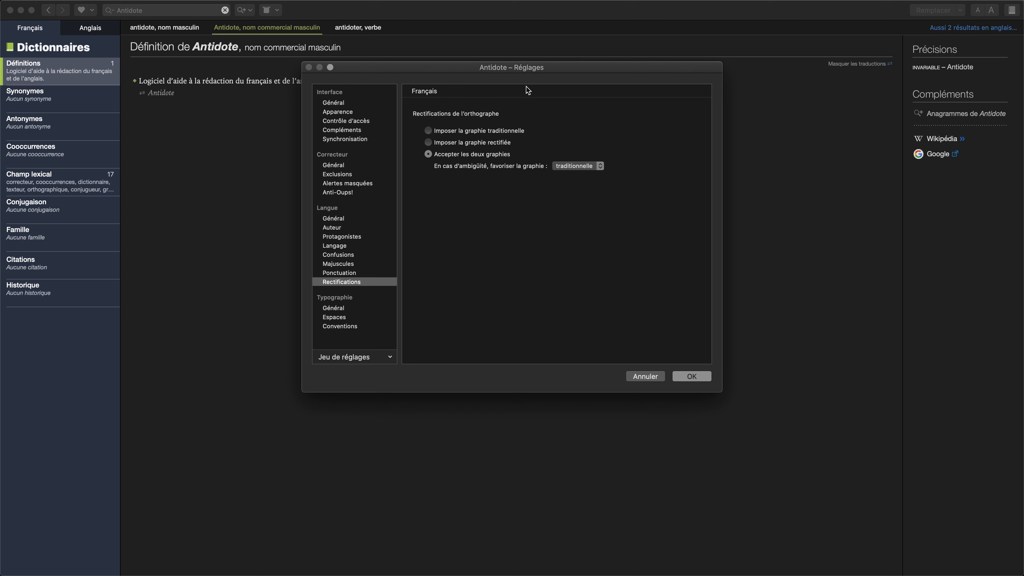
mouse_move(486, 158)
mouse_move(575, 167)
Review the general, Espaces and Conventions typography settings and the available Jeu de réglages presets.
left_click(342, 309)
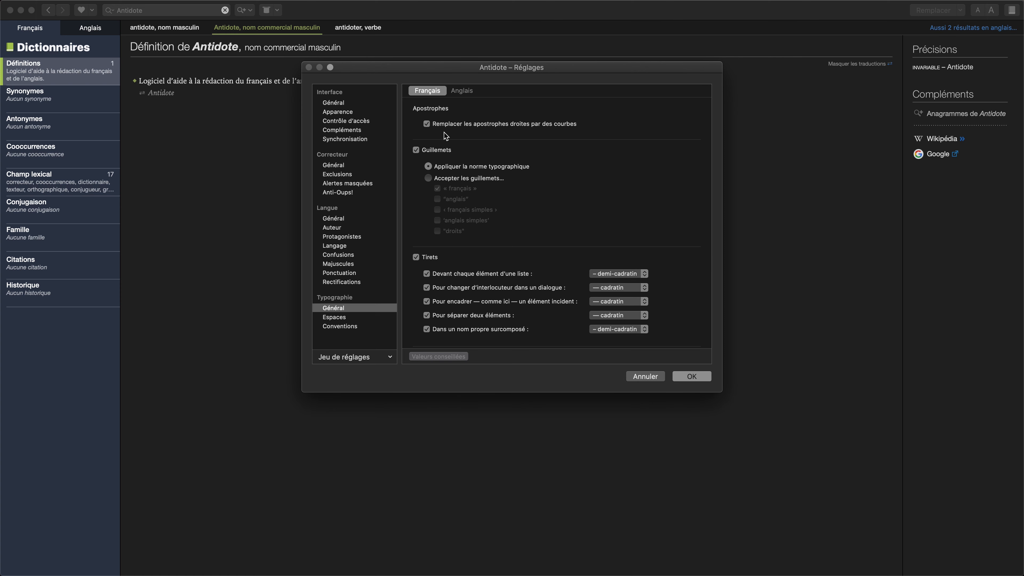
scroll(445, 136, "down", 5)
scroll(444, 133, "down", 3)
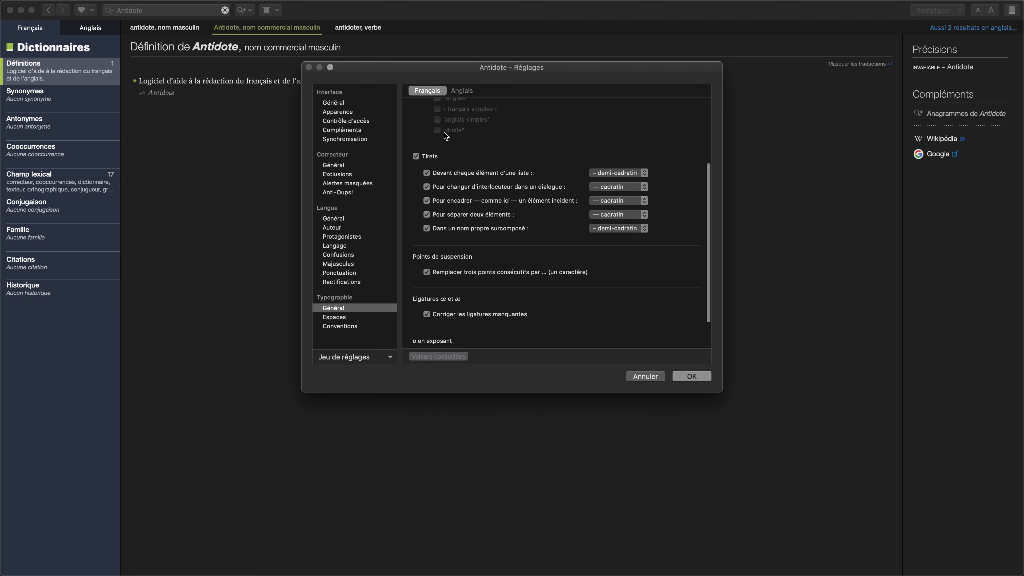
left_click(348, 319)
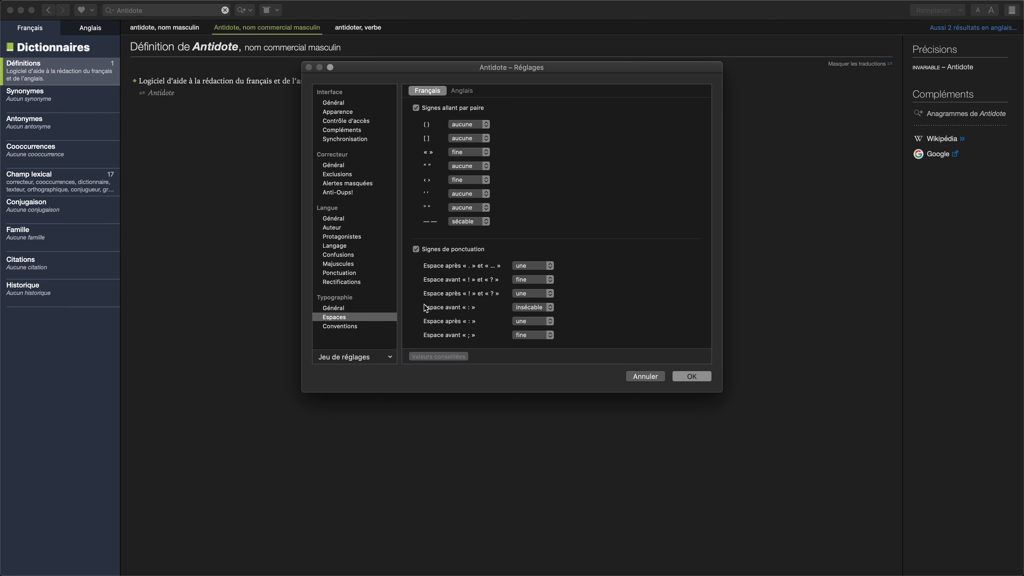
left_click(331, 329)
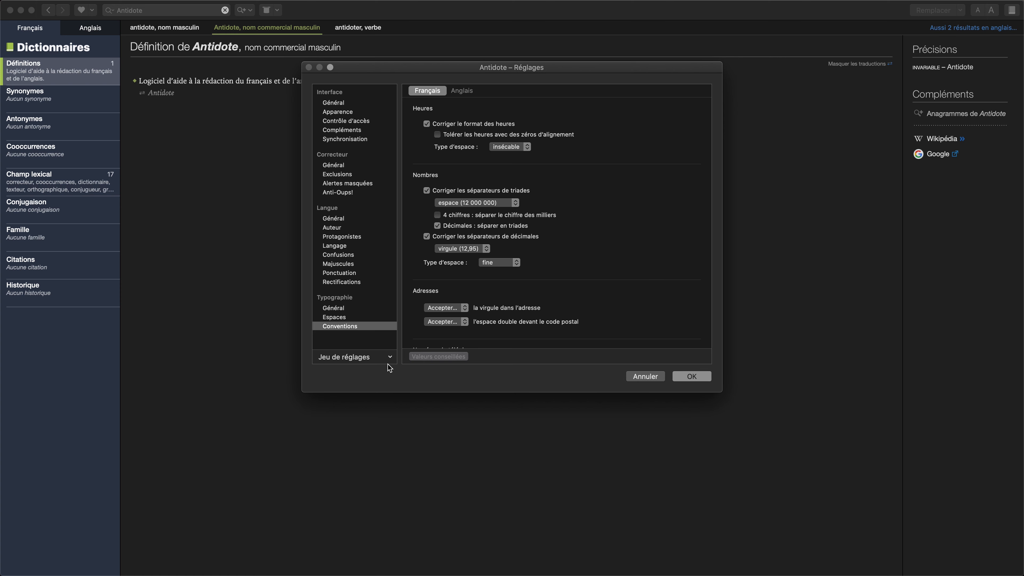
left_click(388, 356)
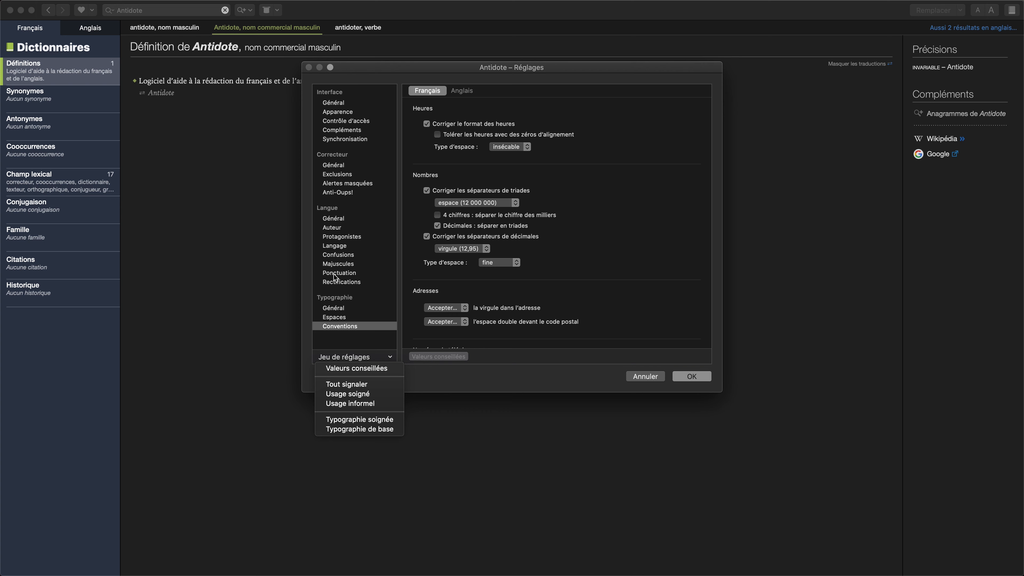
left_click(376, 243)
Recheck the Protagonistes pronoun settings and save all the preference changes.
left_click(357, 238)
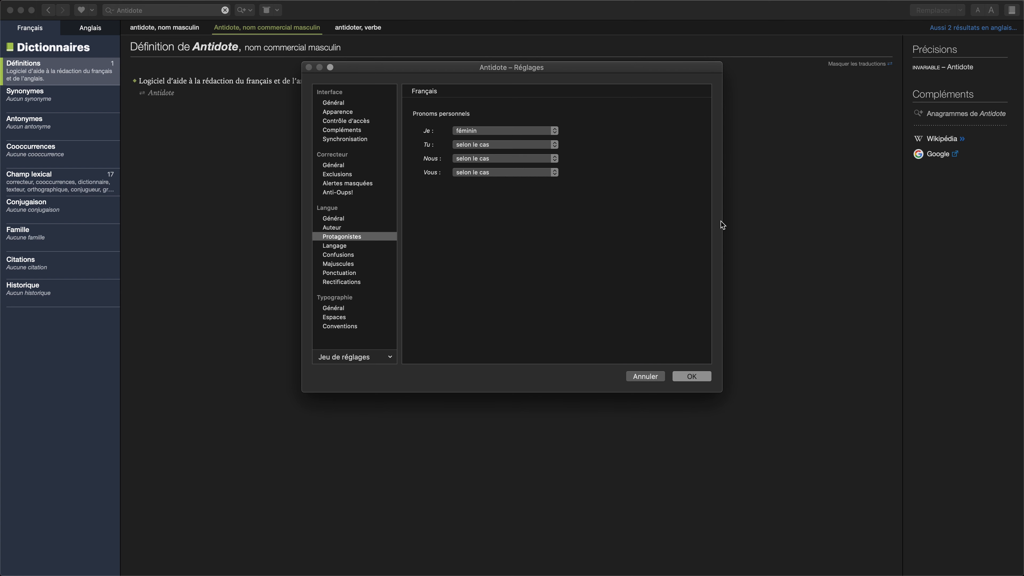
left_click(704, 376)
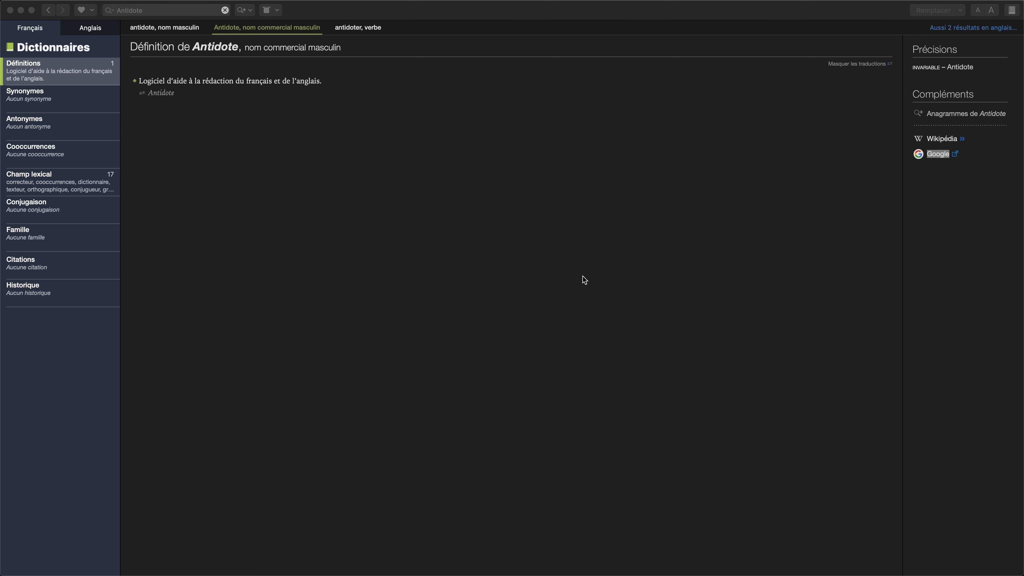
Switch to the Formation Antidote document in Word and place Antidote's floating palette in the page's blank area above the text.
key("ctrl+Up")
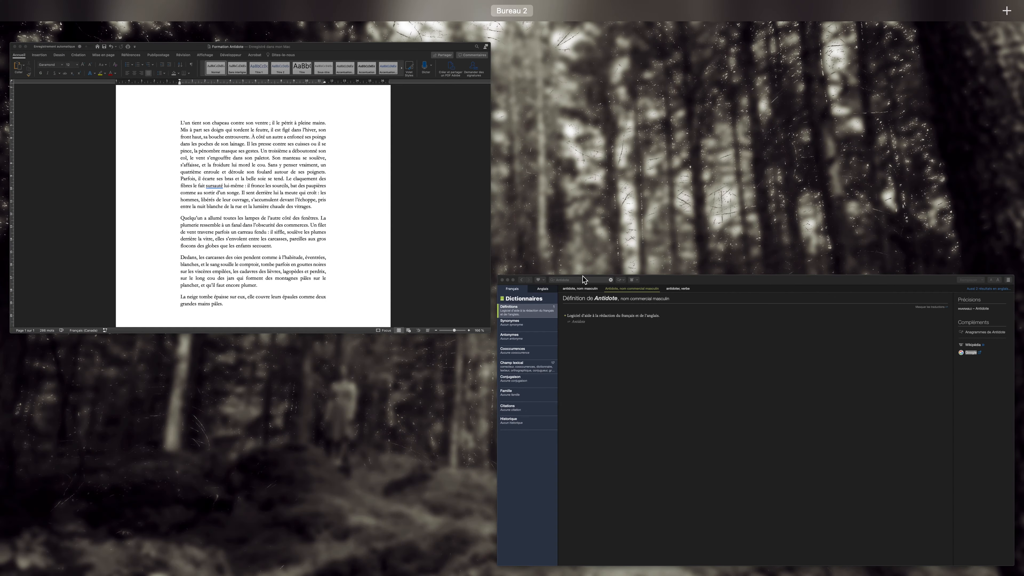
left_click(427, 213)
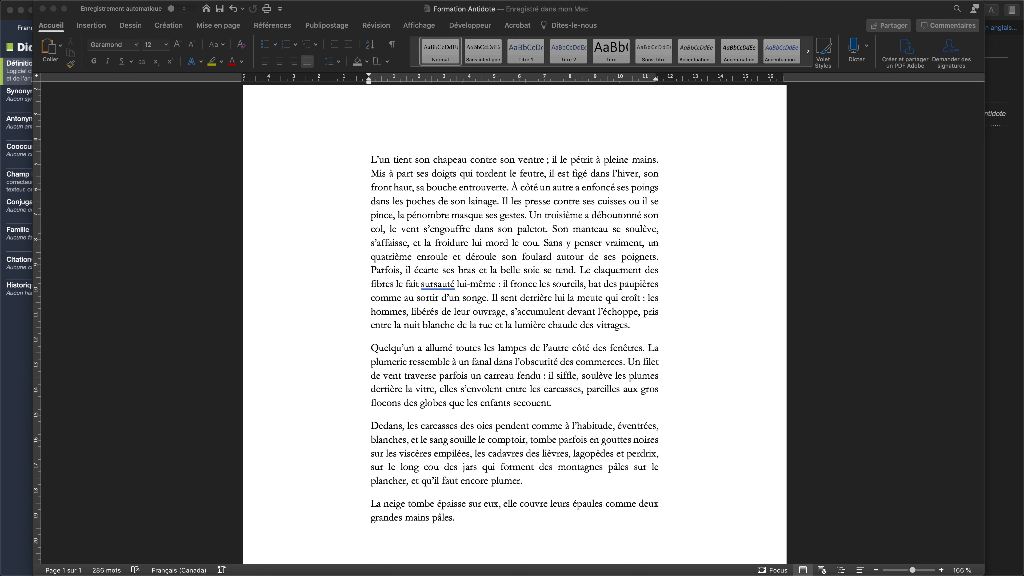
left_click_drag(1001, 575, 166, 200)
left_click_drag(317, 122, 314, 116)
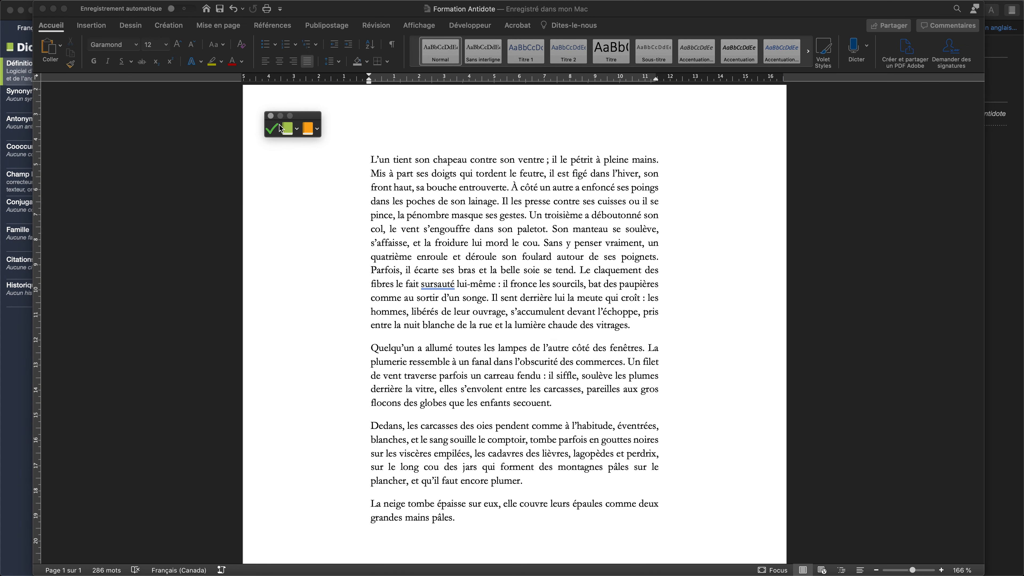
Review the dictionary and language guide categories available from Antidote's floating palette.
left_click(296, 130)
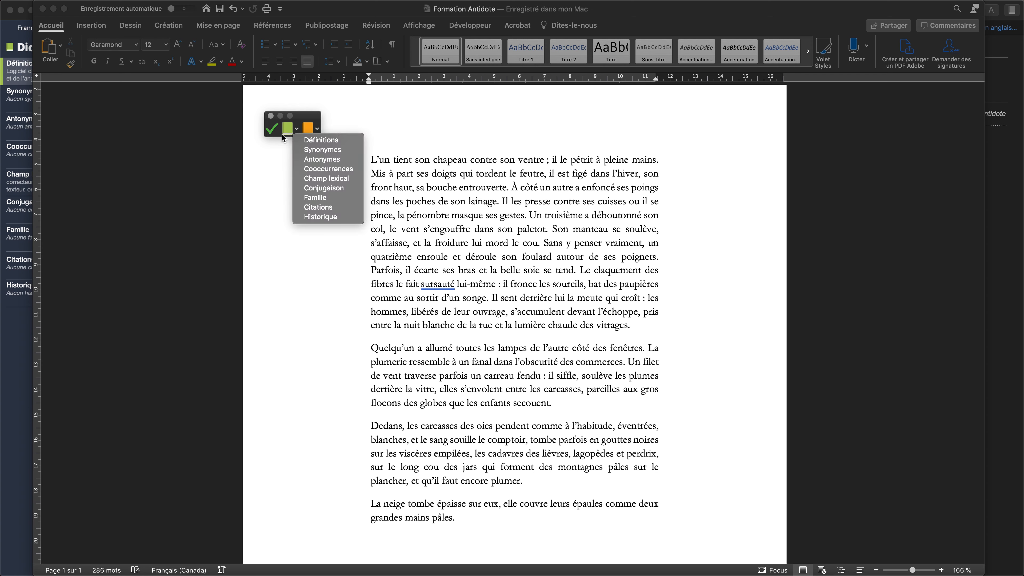
left_click(309, 126)
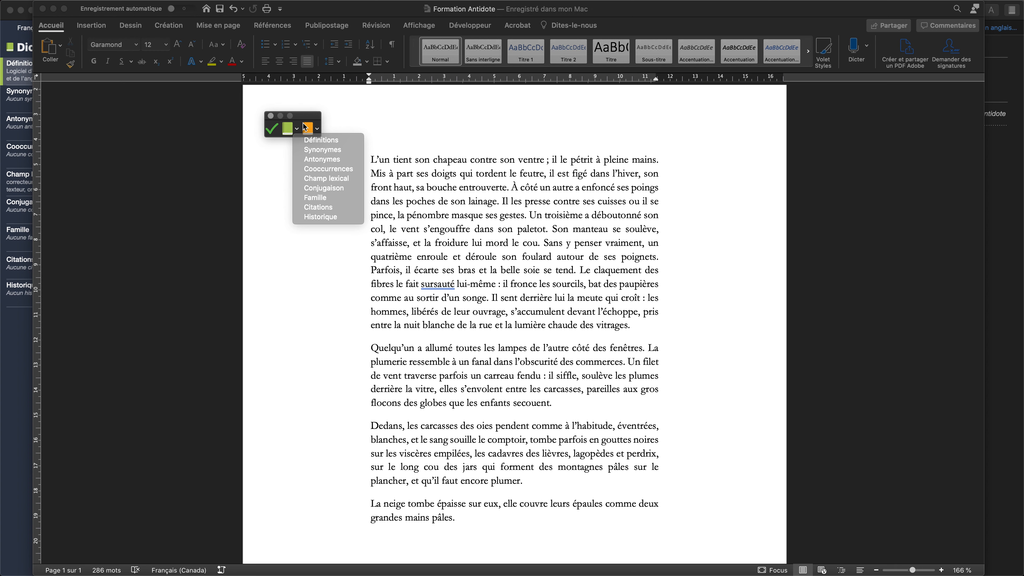
left_click(318, 129)
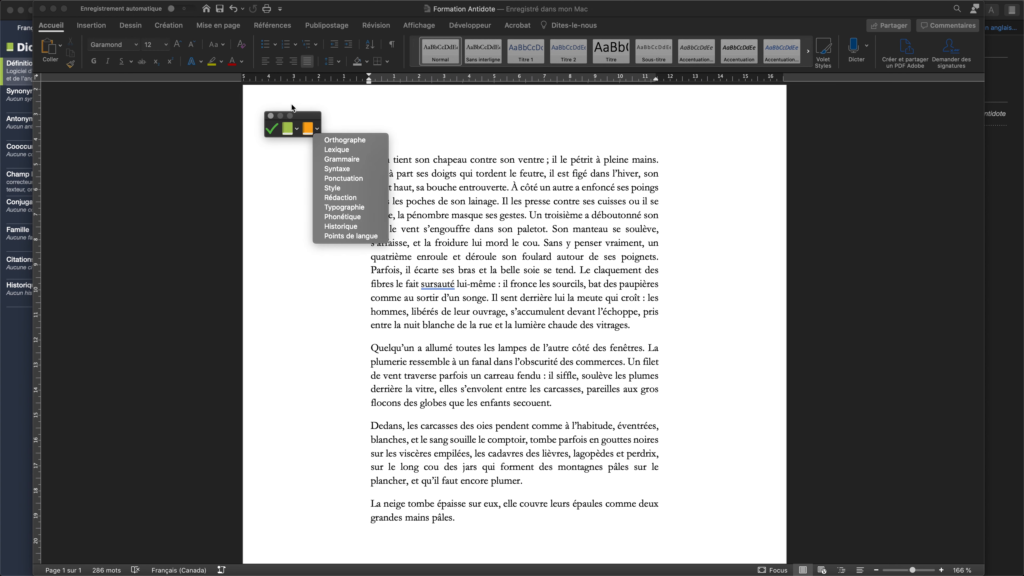
left_click(351, 117)
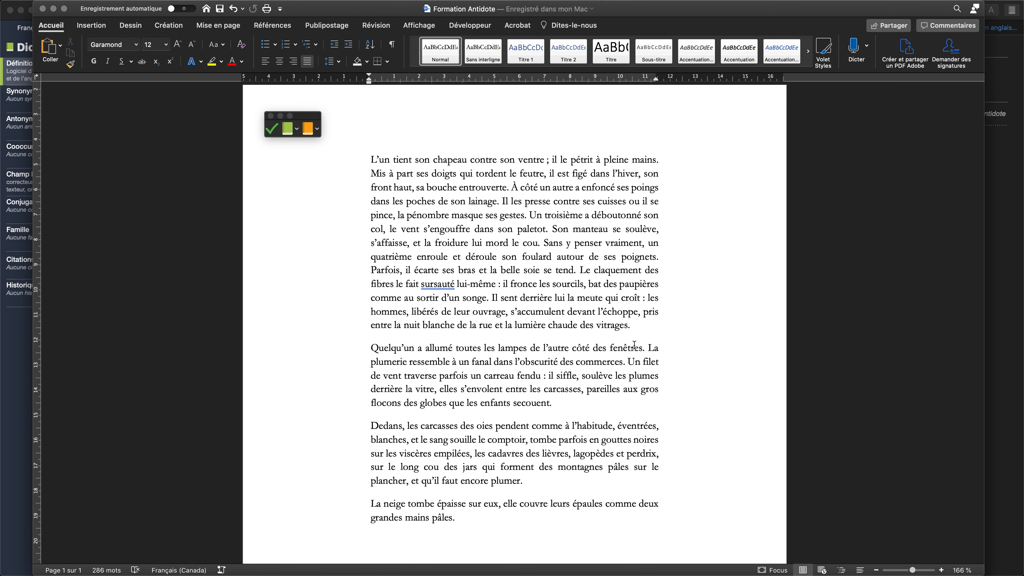
Select the document's whole text, from "L'un tient son chapeau" through the last paragraph, and run the Antidote corrector on it.
scroll(461, 264, "down", 4)
scroll(461, 264, "down", 1)
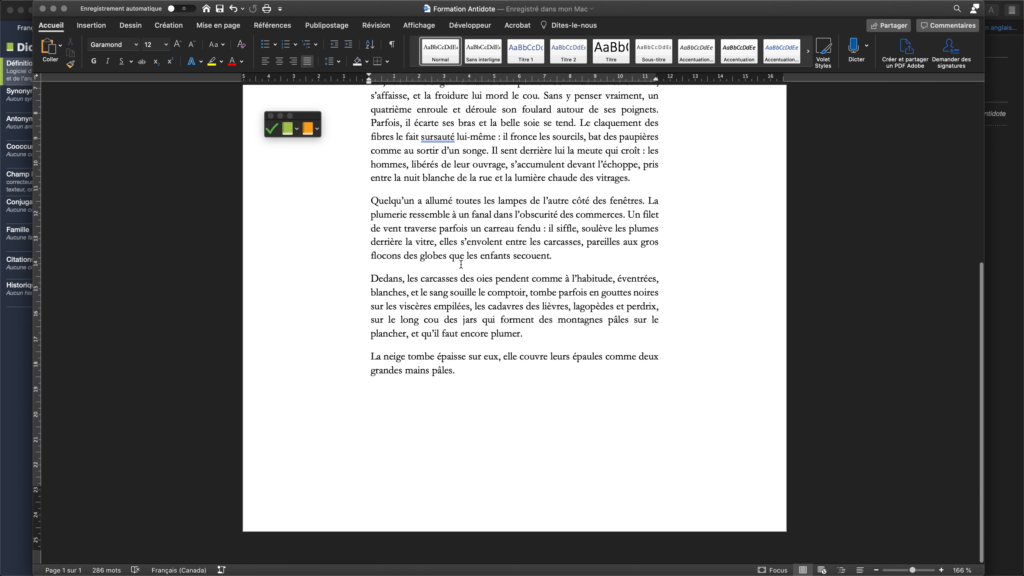
scroll(485, 373, "up", 3)
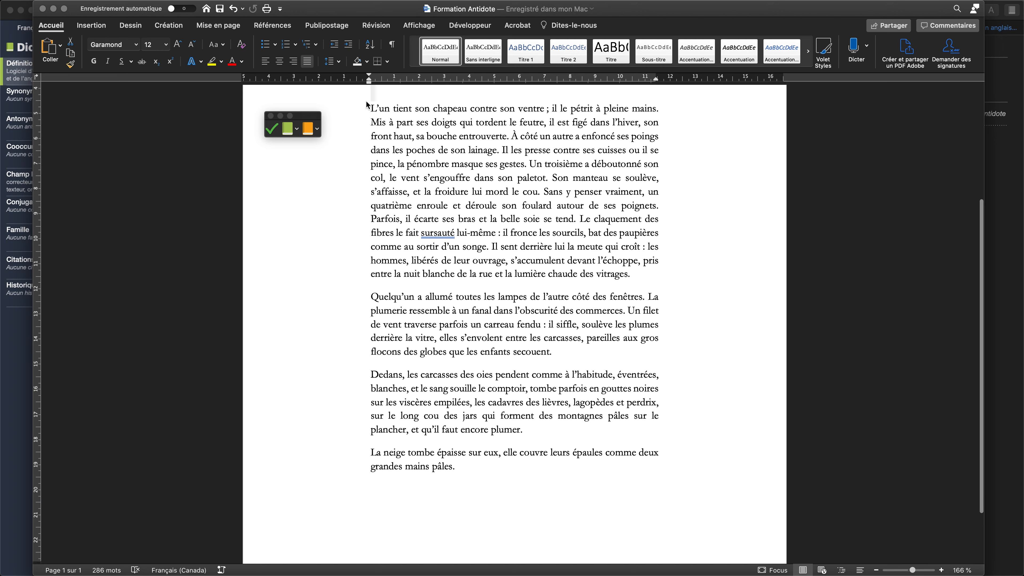
left_click_drag(370, 105, 604, 474)
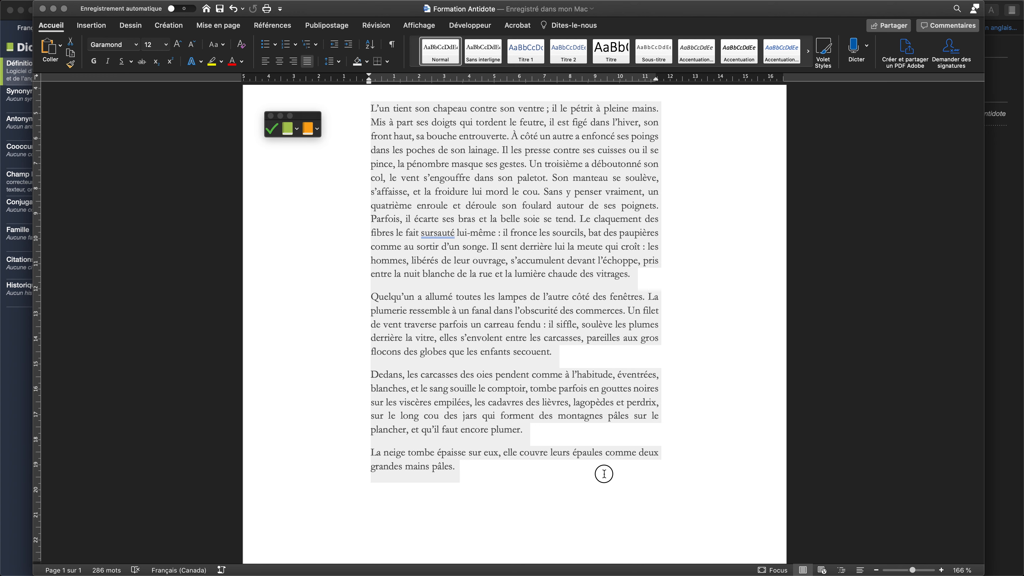
left_click(273, 131)
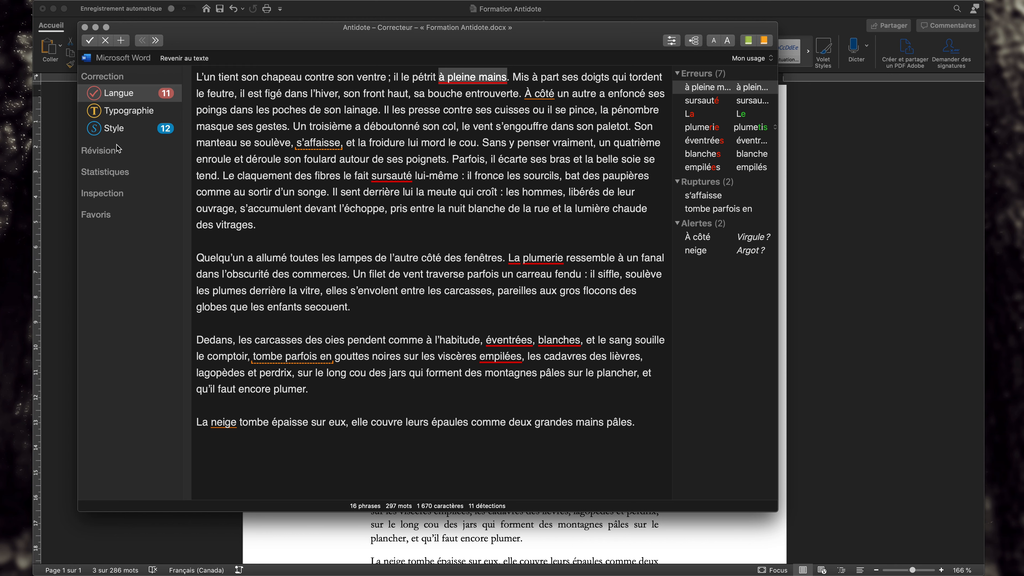
Examine the categories under Statistiques and Révision in the corrector, then collapse both sections.
left_click(109, 179)
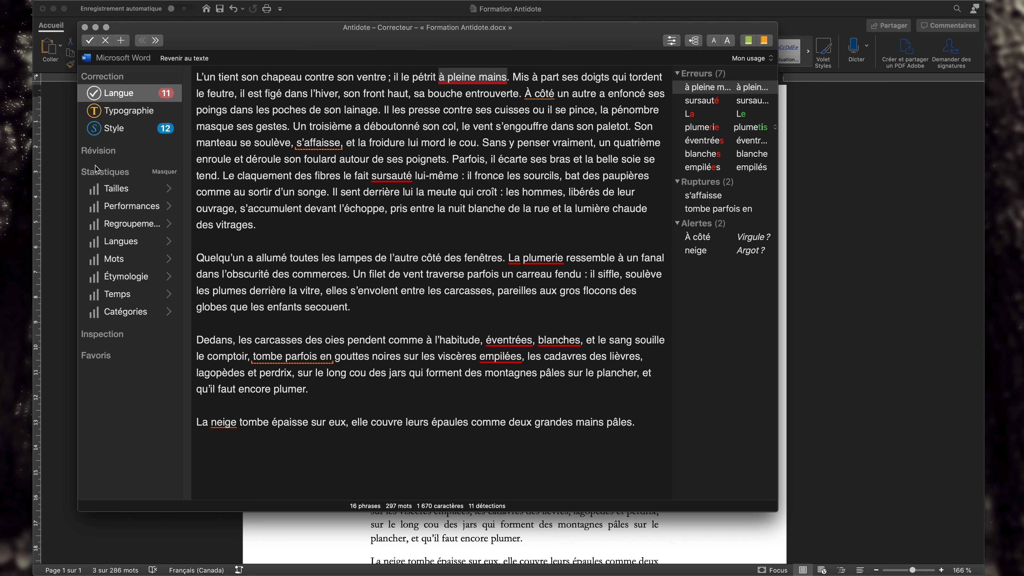
left_click(99, 152)
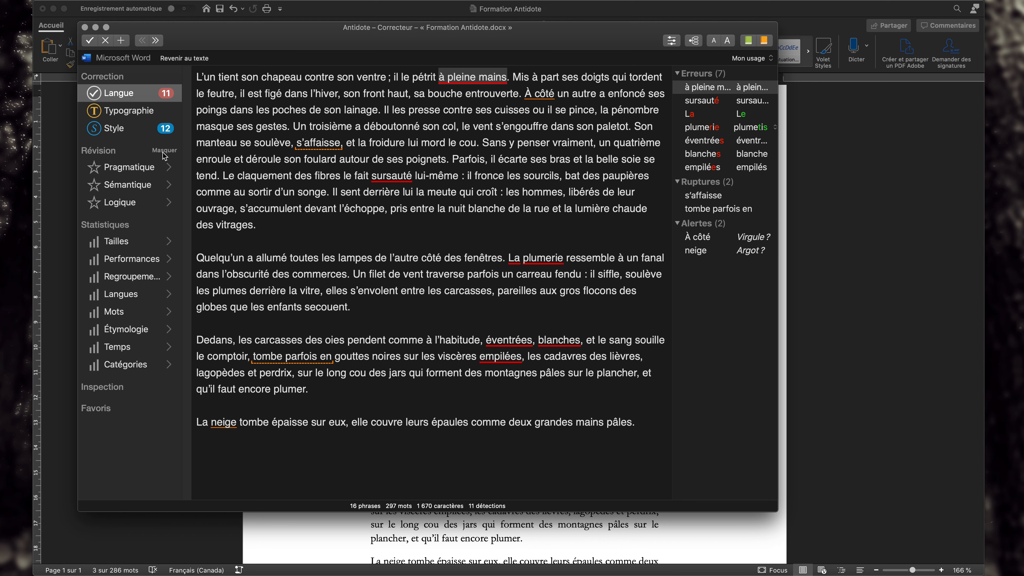
left_click(164, 153)
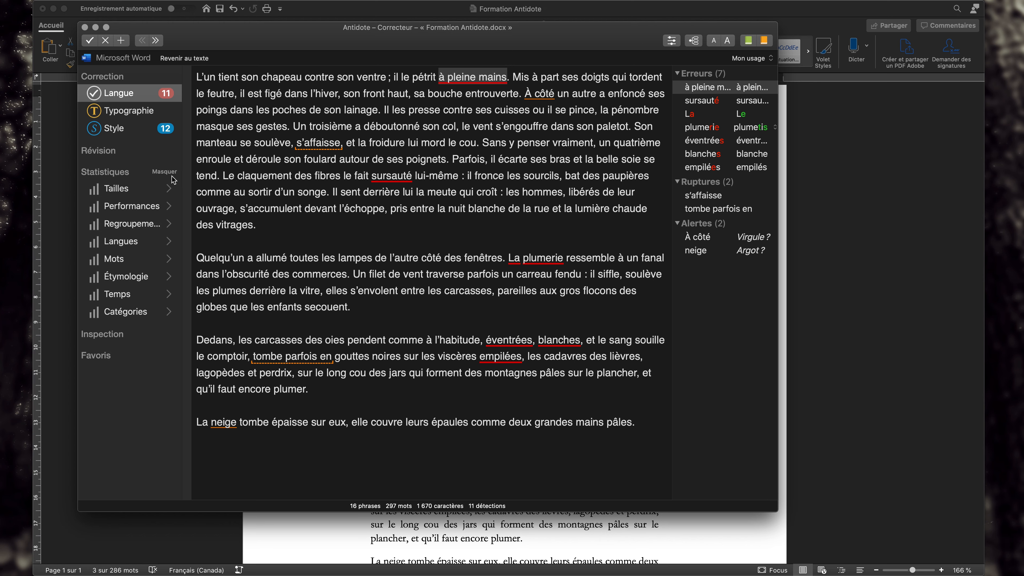
left_click(172, 176)
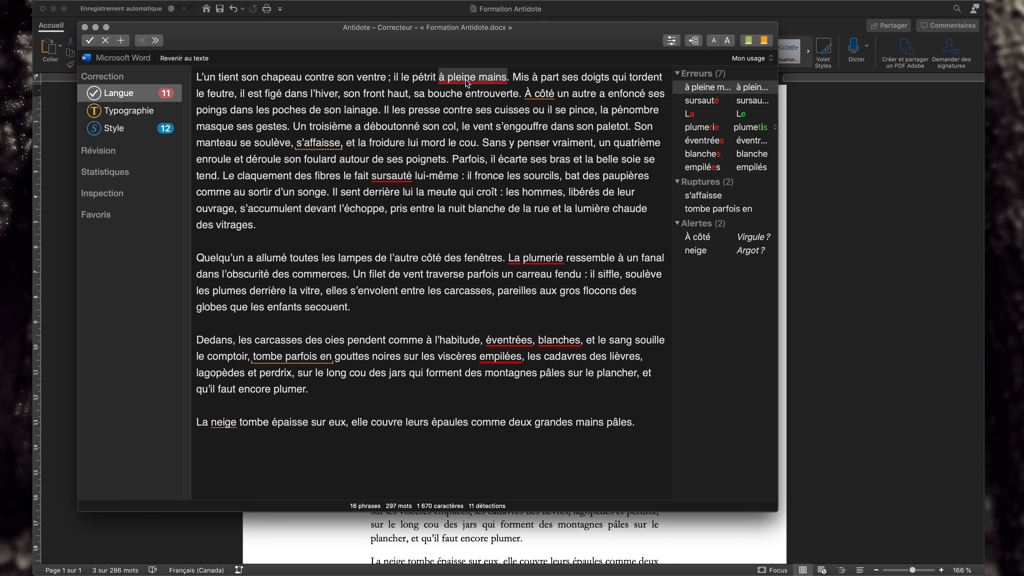
Accept the correction "à pleine main" and insert a comma after "À côté" in the first paragraph.
left_click(479, 81)
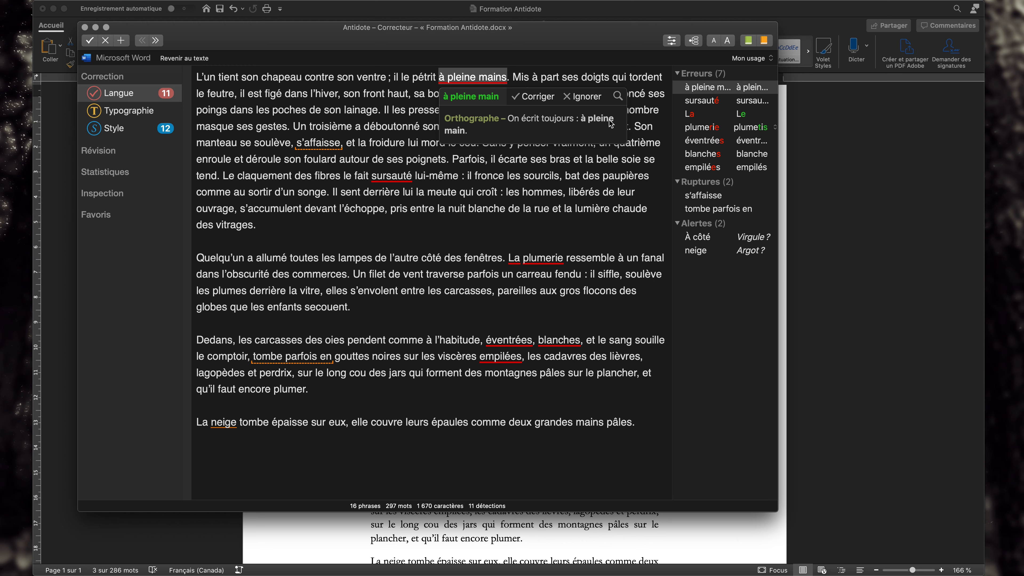
left_click(89, 41)
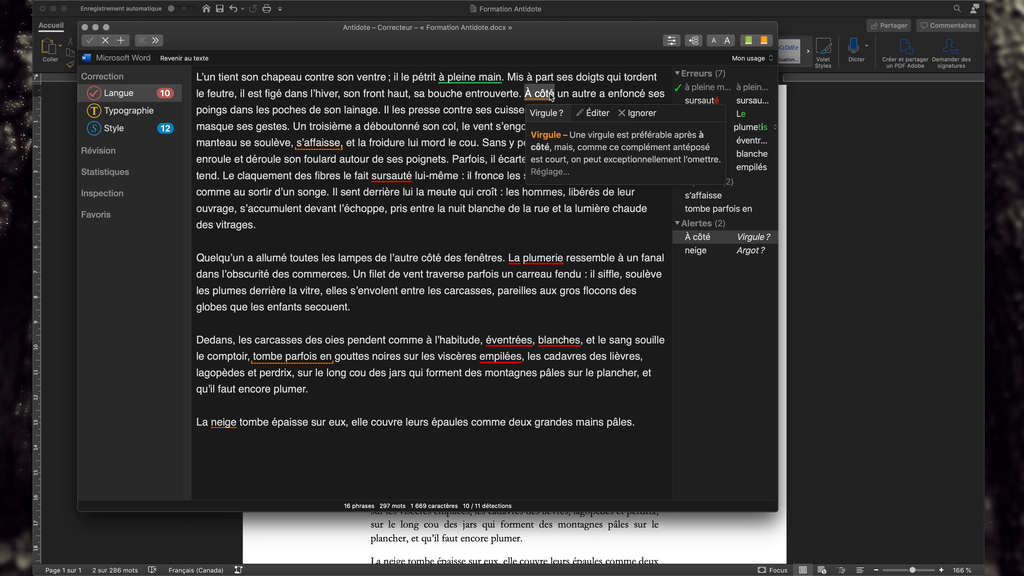
key("Escape")
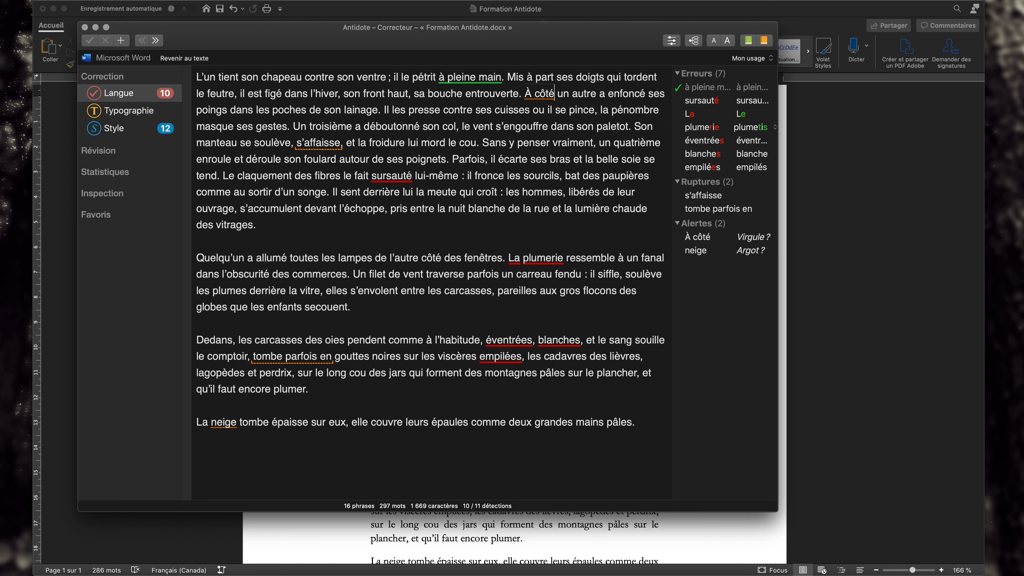
type(",")
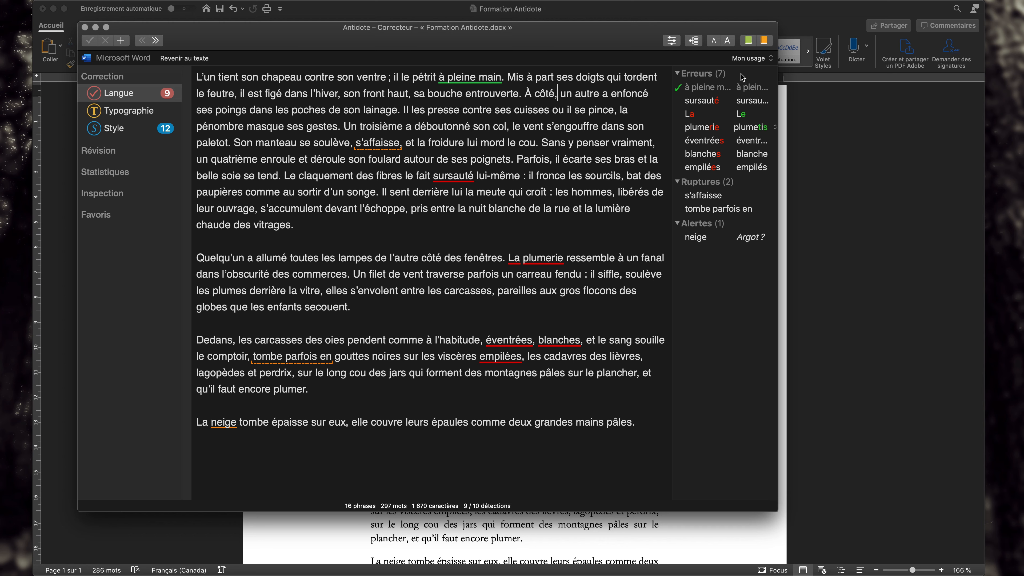
Correct "sursauté" to the suggested infinitive "sursauter" in the first paragraph.
left_click(704, 105)
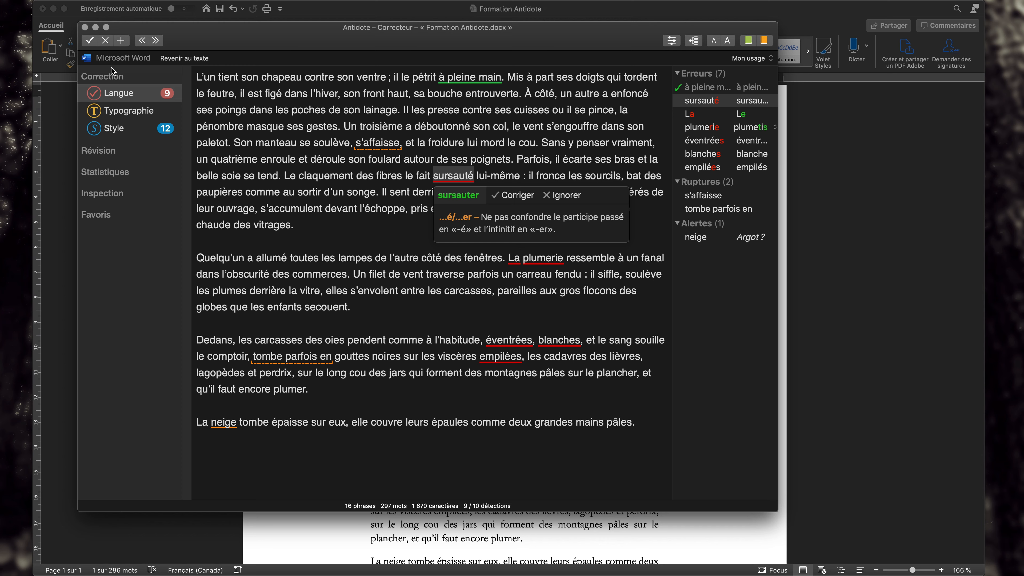
left_click(90, 40)
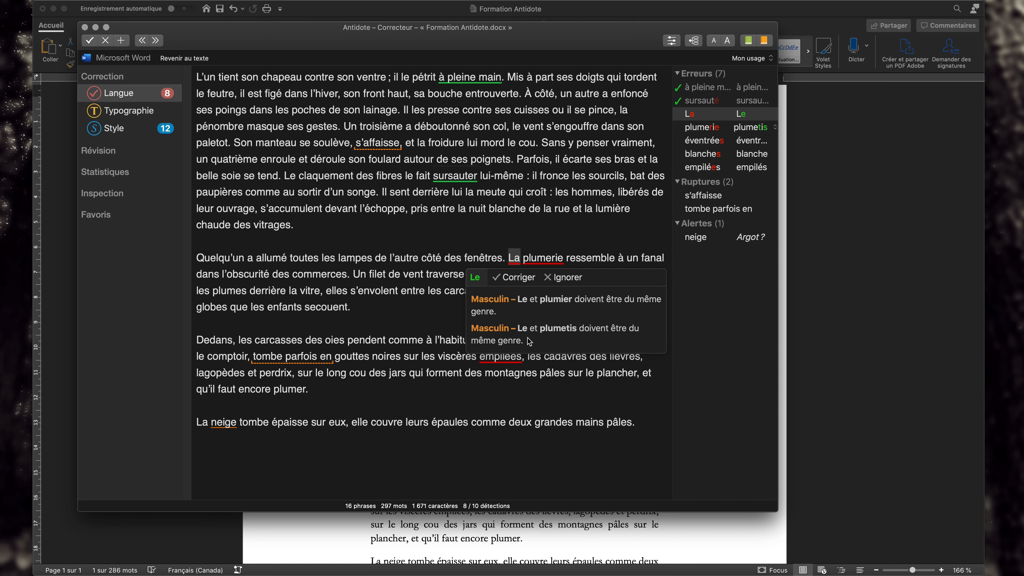
Add the flagged word "plumerie" to the personal dictionary as a French noun with feminine inflection, then close the dictionary.
left_click(544, 257)
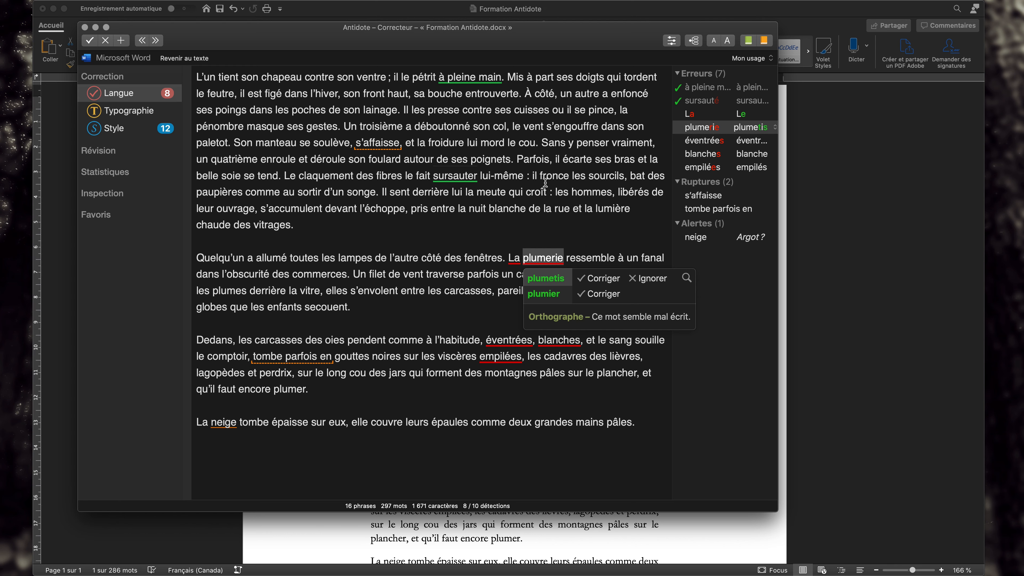
left_click(121, 41)
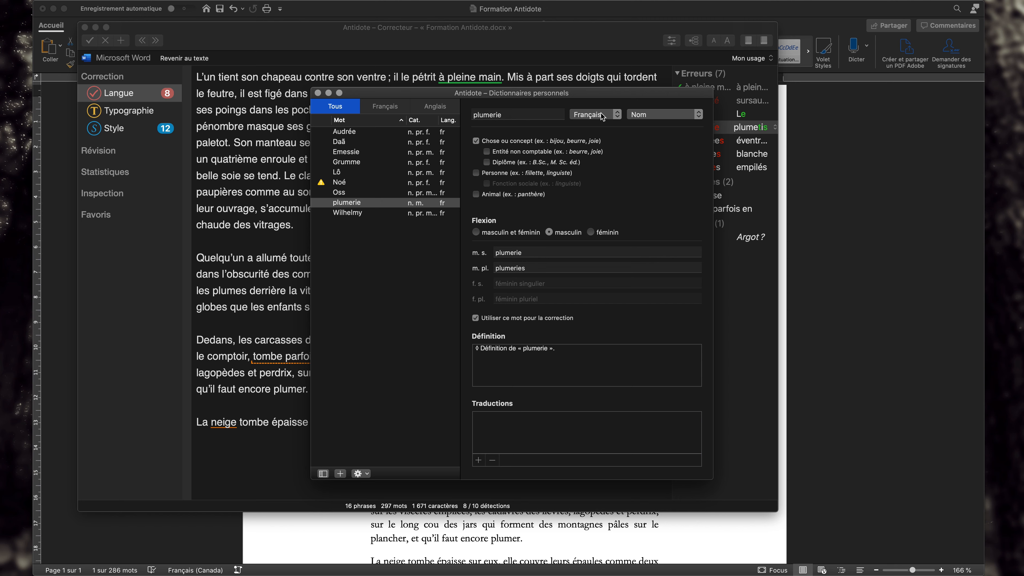
left_click(642, 115)
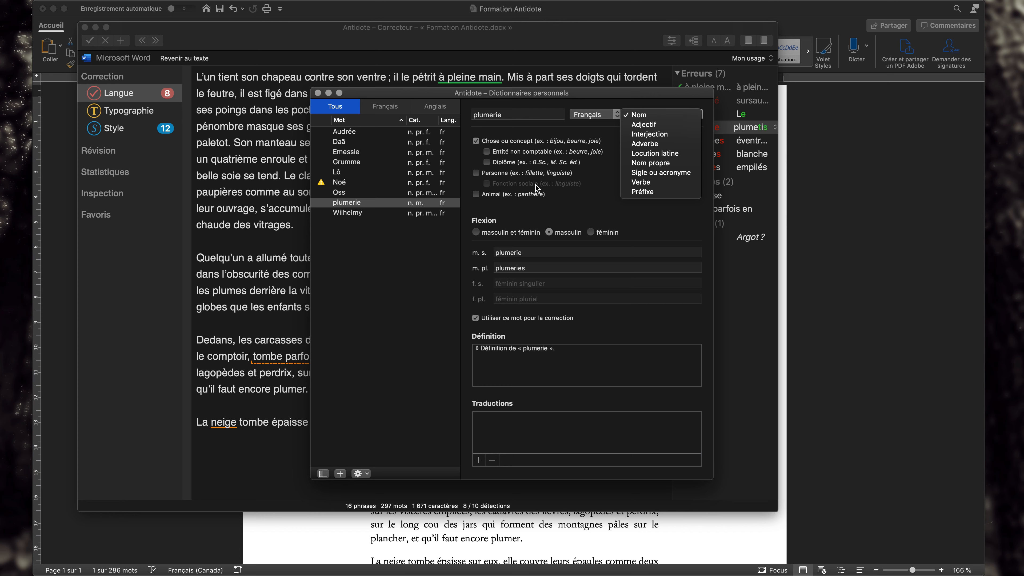
left_click(577, 211)
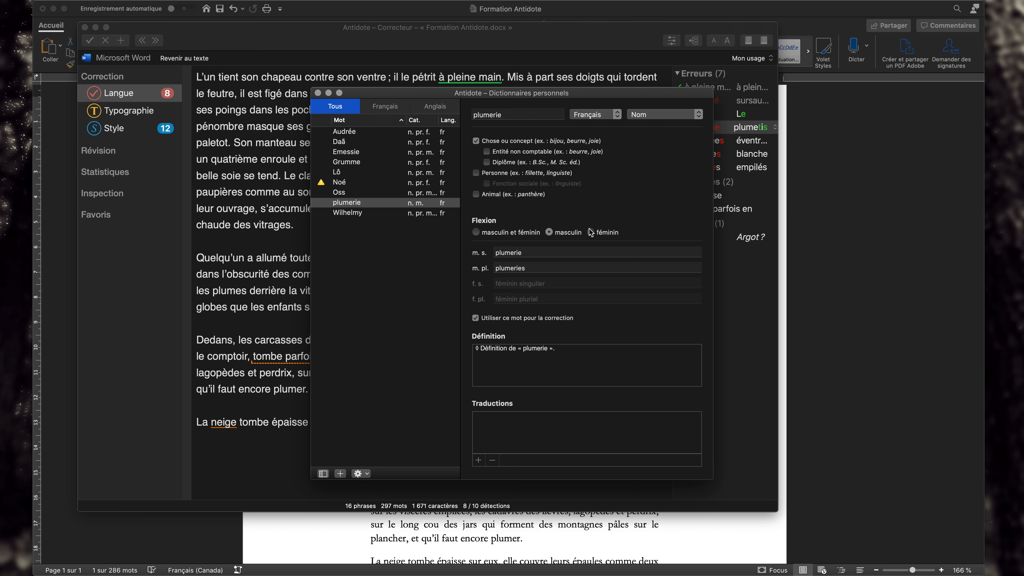
left_click(591, 233)
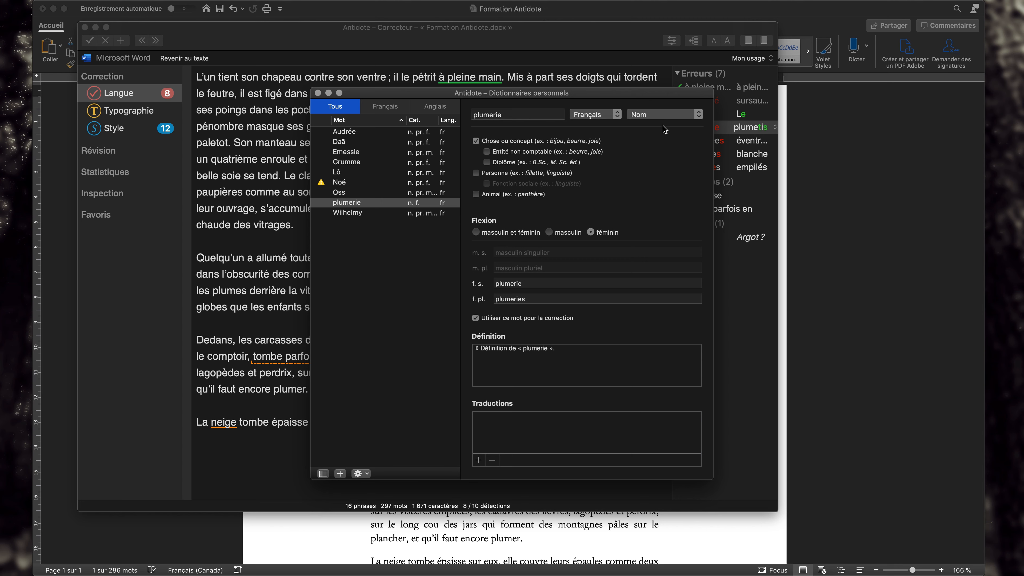
left_click(662, 116)
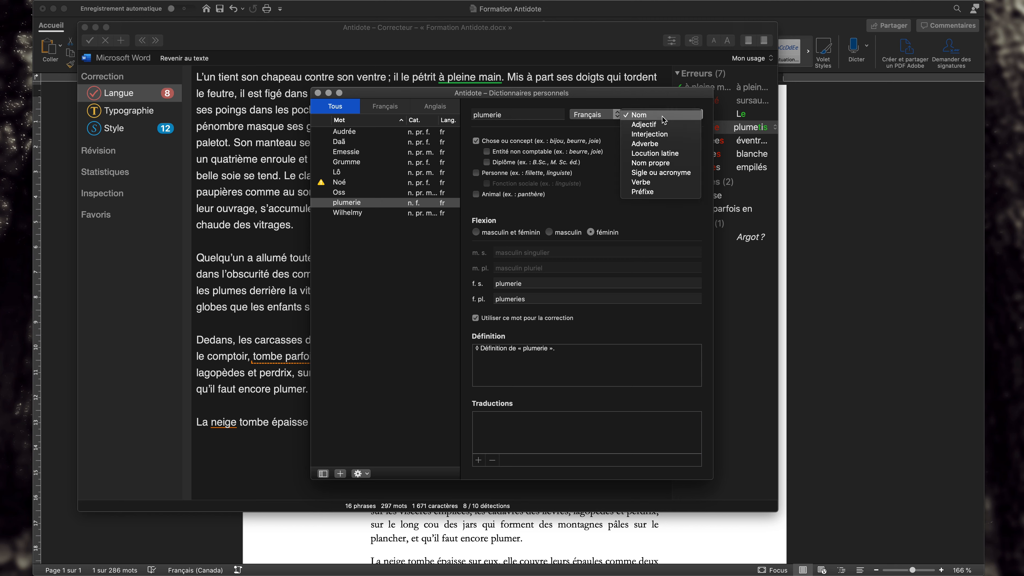
left_click(653, 94)
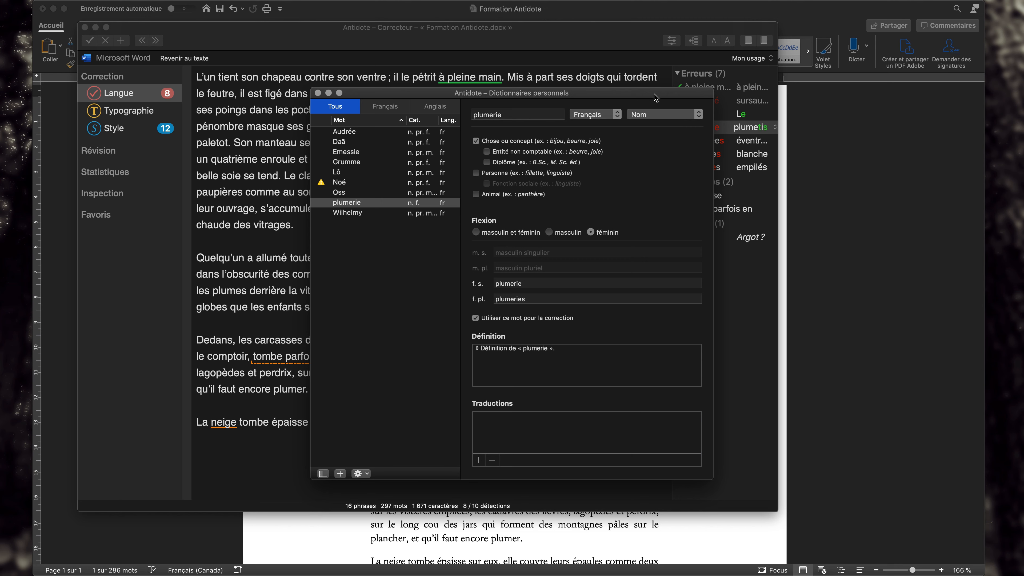
left_click(318, 93)
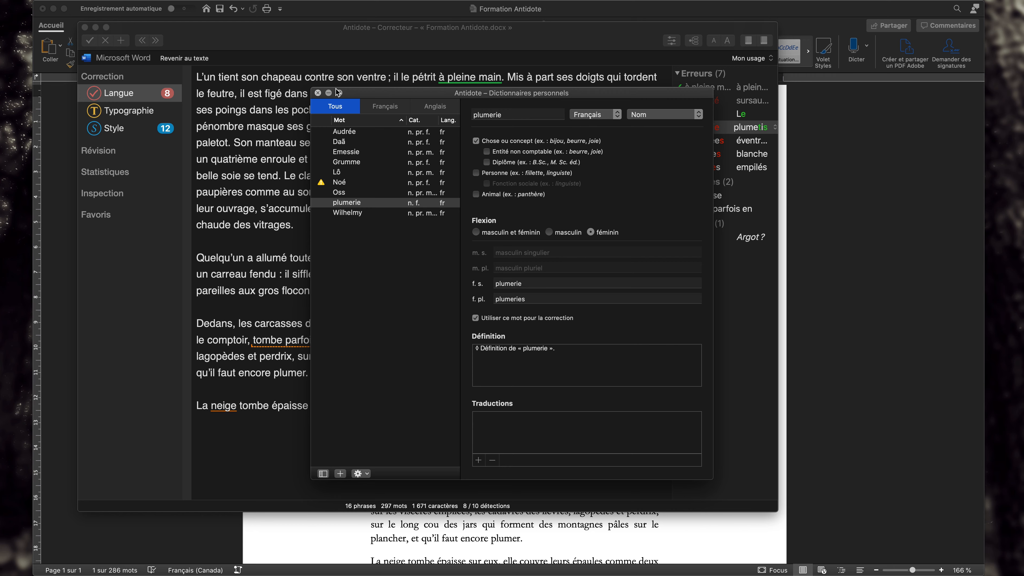
double_click(509, 259)
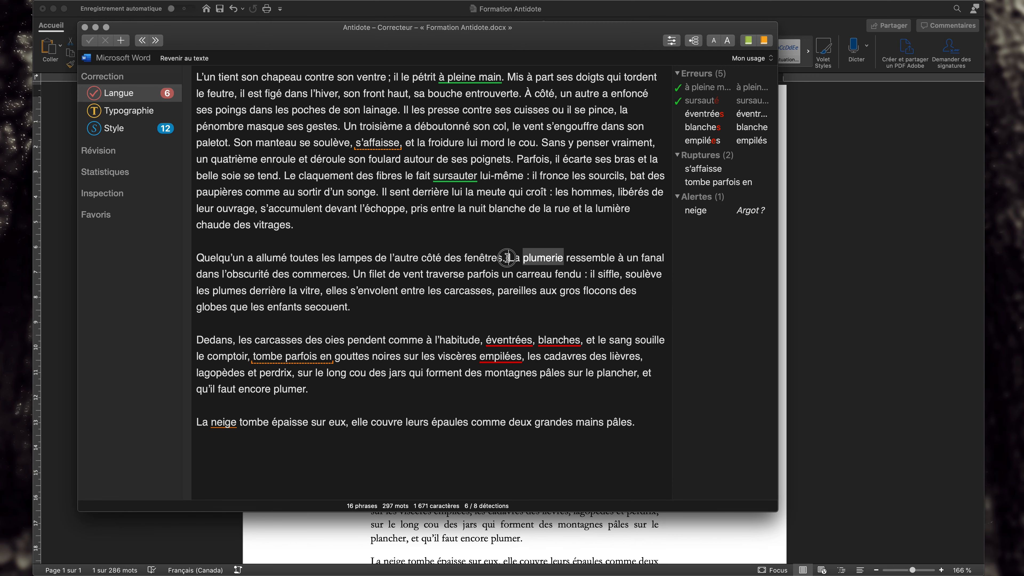
left_click(507, 259)
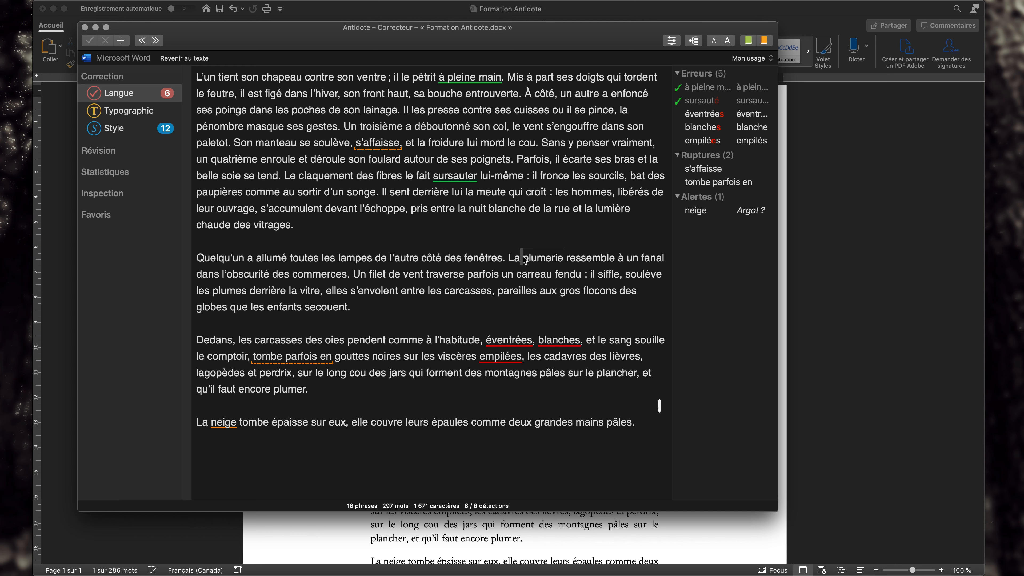
left_click(515, 259)
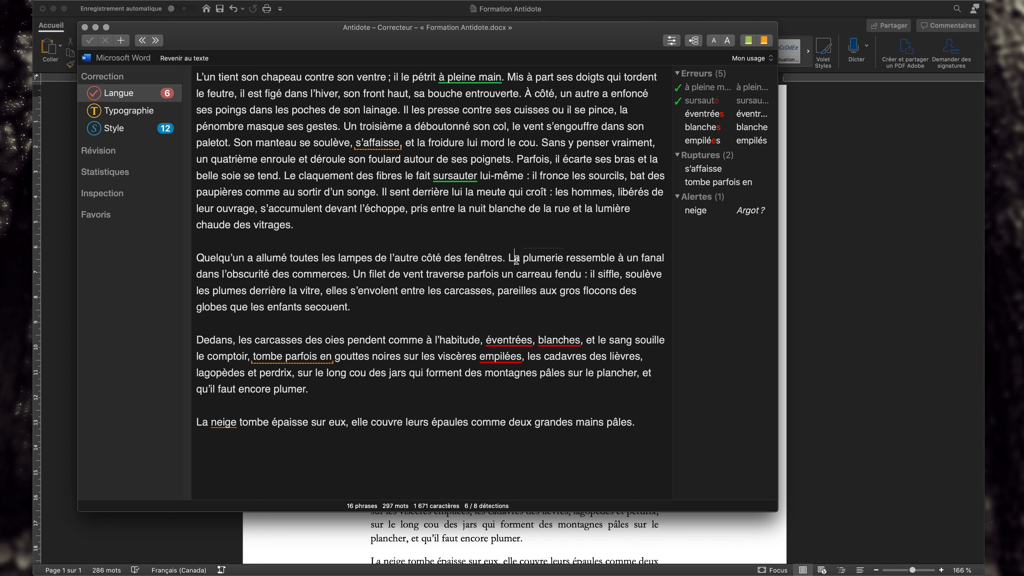
Ignore the detections on "éventrées" and "blanches", and accept the suggested correction "empilés" in the third paragraph.
left_click(713, 114)
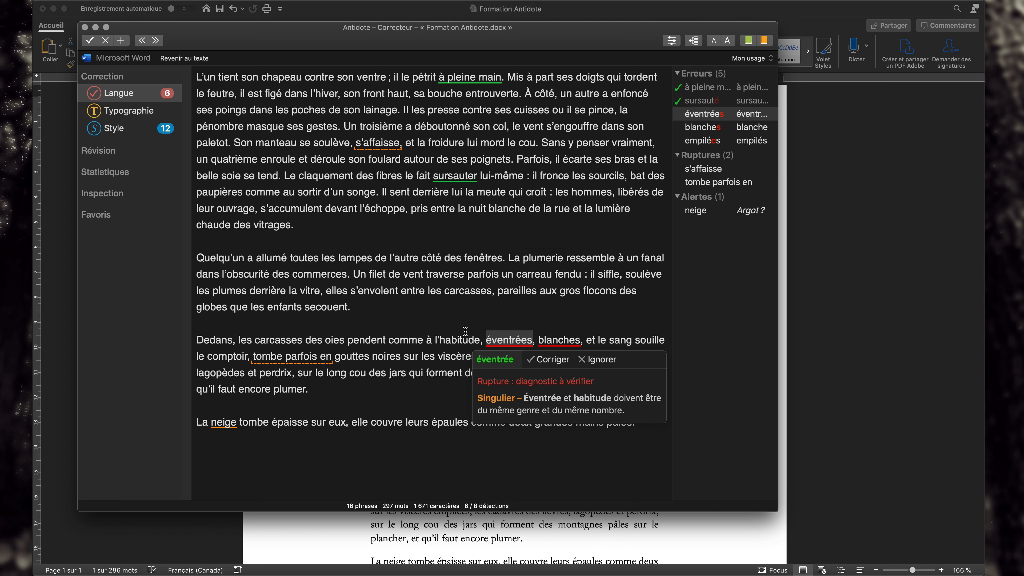
left_click(106, 41)
left_click(106, 41)
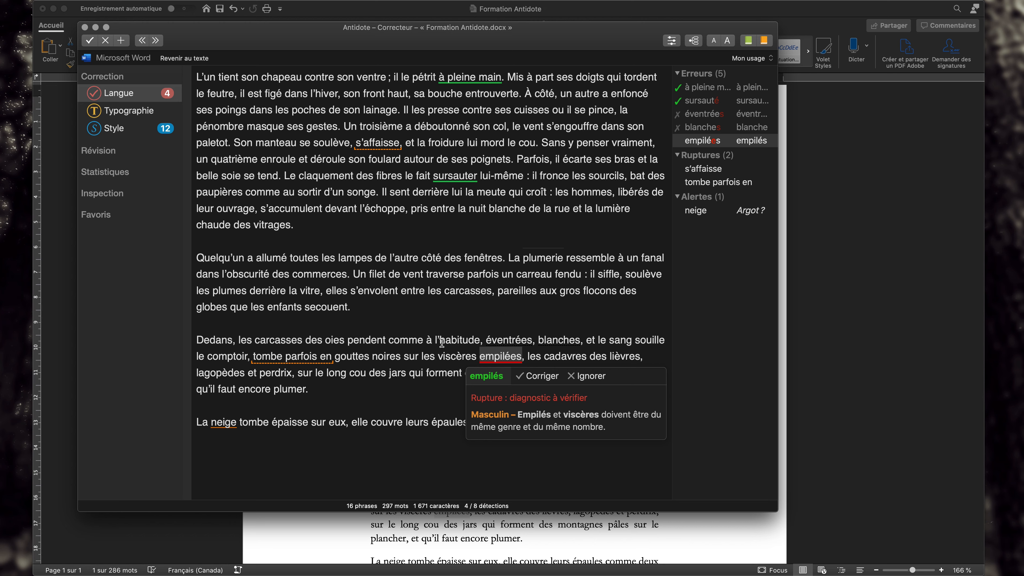
left_click(89, 41)
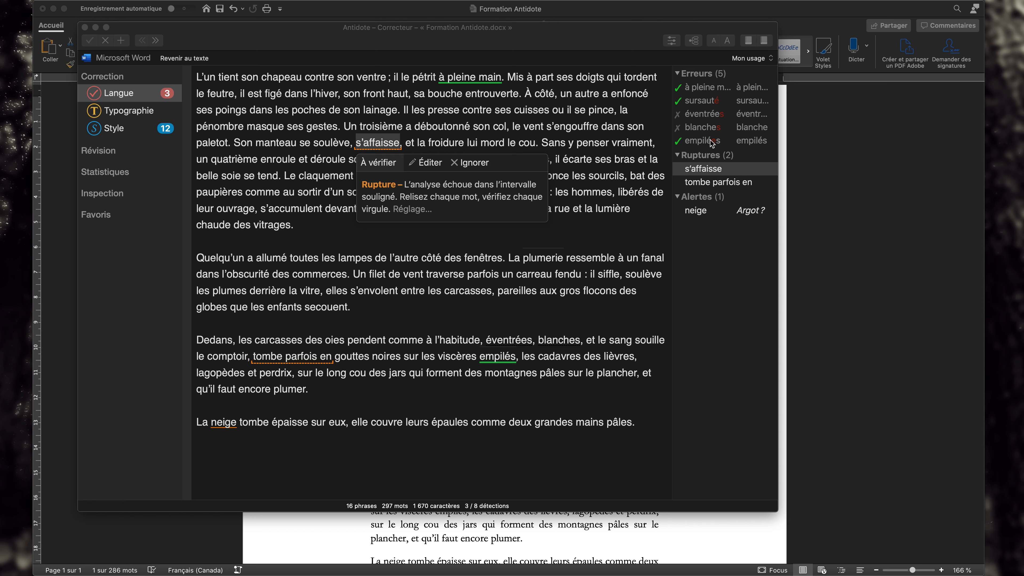
Ignore the rupture detections on "s'affaisse" and "tombe parfois en", and the slang alert on "neige".
left_click(344, 130)
left_click(396, 137)
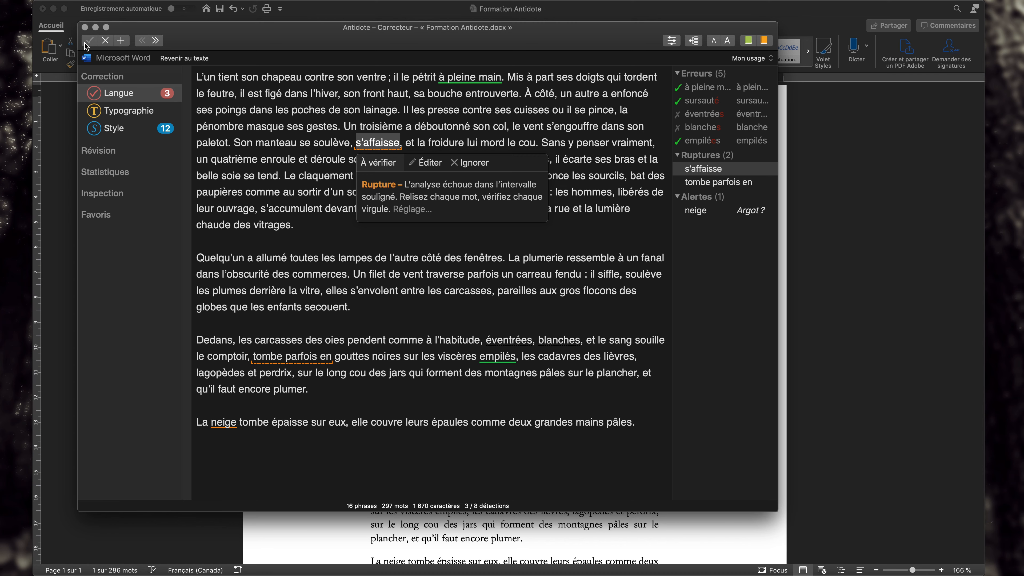
left_click(107, 41)
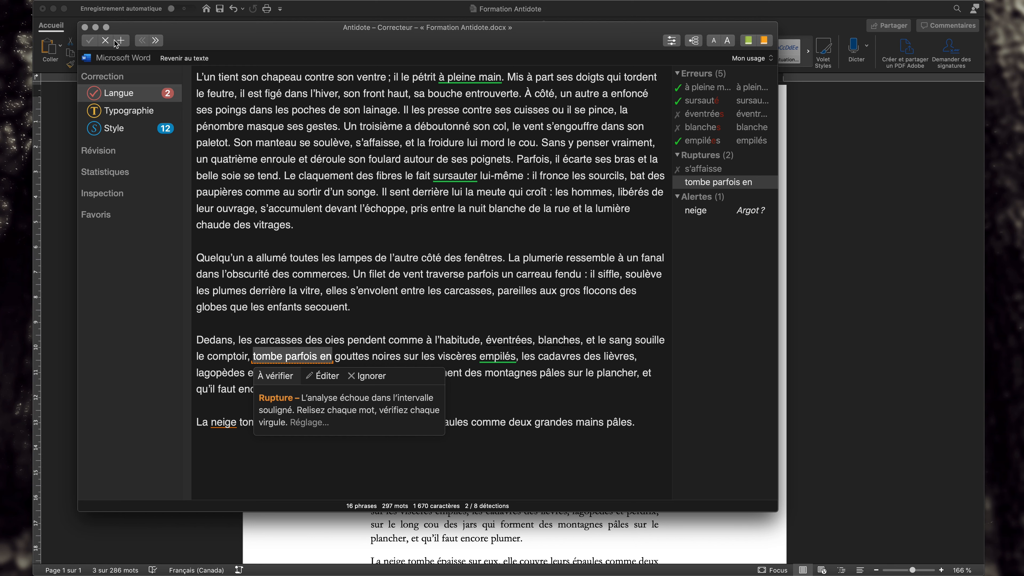
left_click(105, 40)
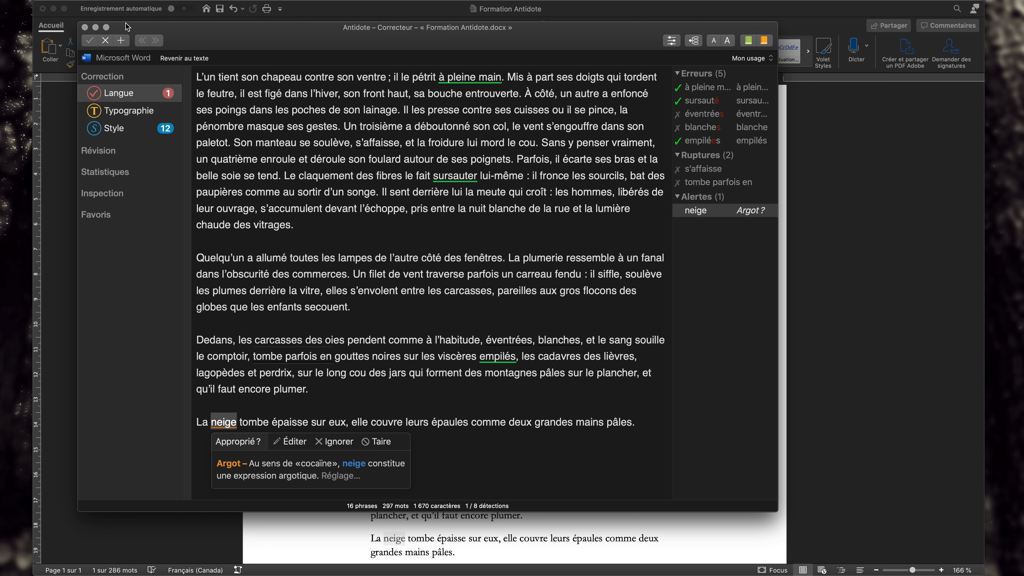
left_click(105, 42)
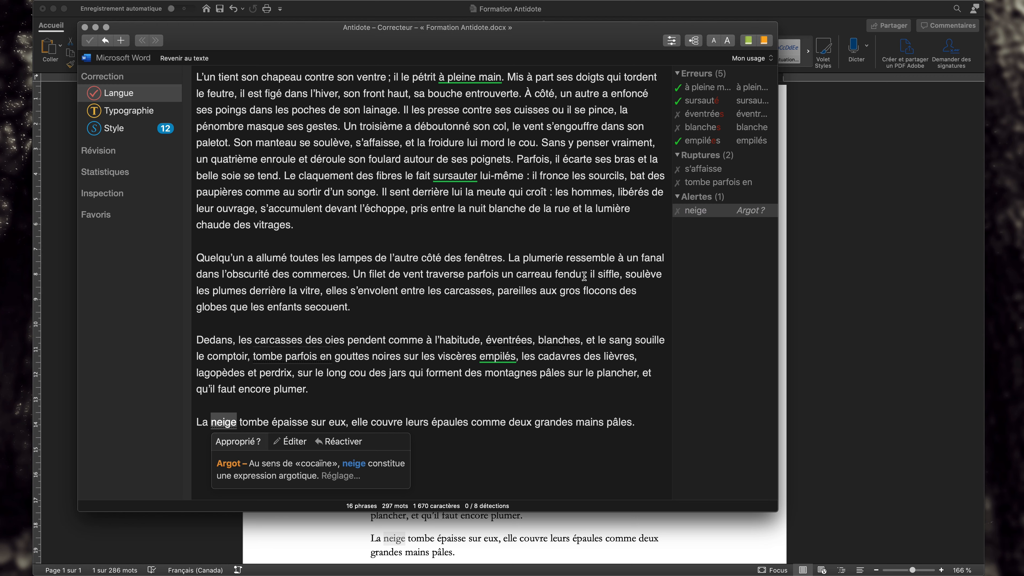
In the typography check, delete the space before the colon after "lui-même" and restore it by accepting the non-breaking space correction.
left_click(126, 111)
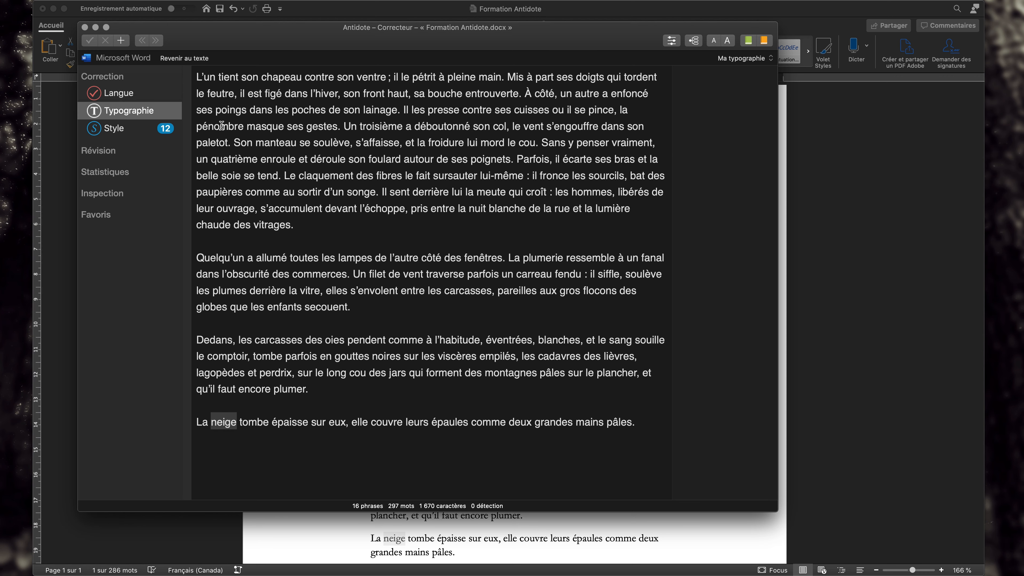
left_click(527, 174)
key("BackSpace")
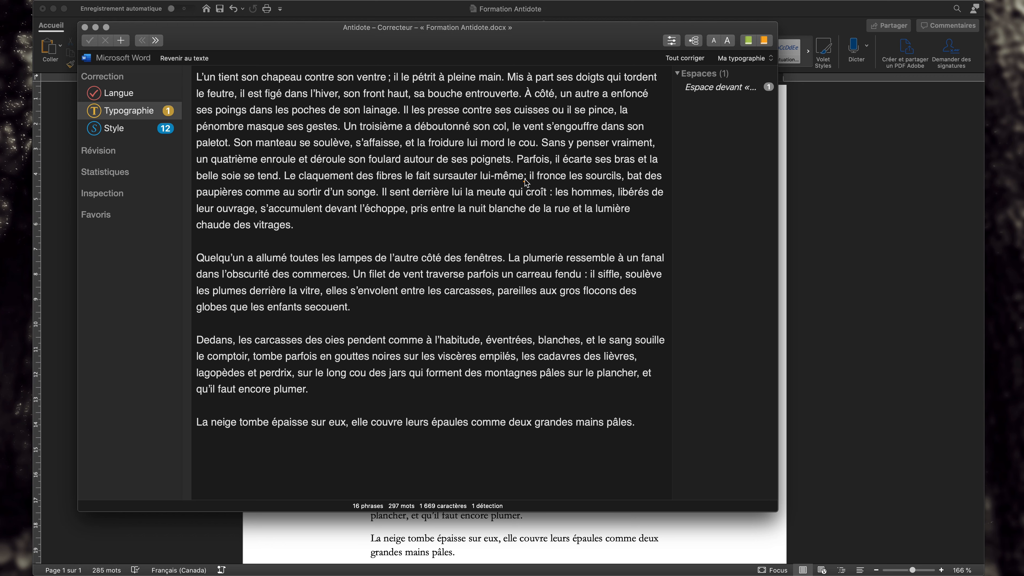
left_click(525, 179)
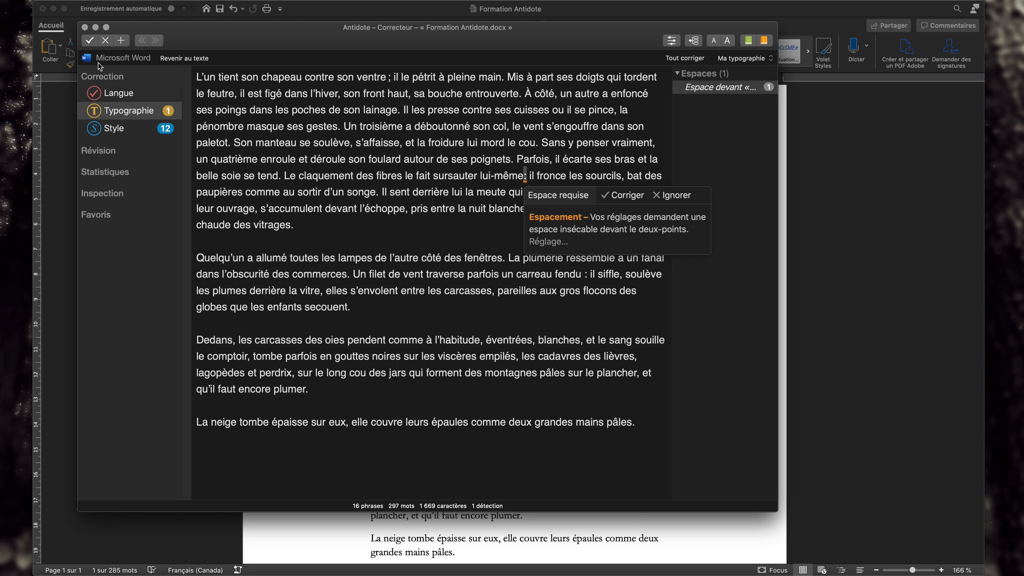
left_click(87, 41)
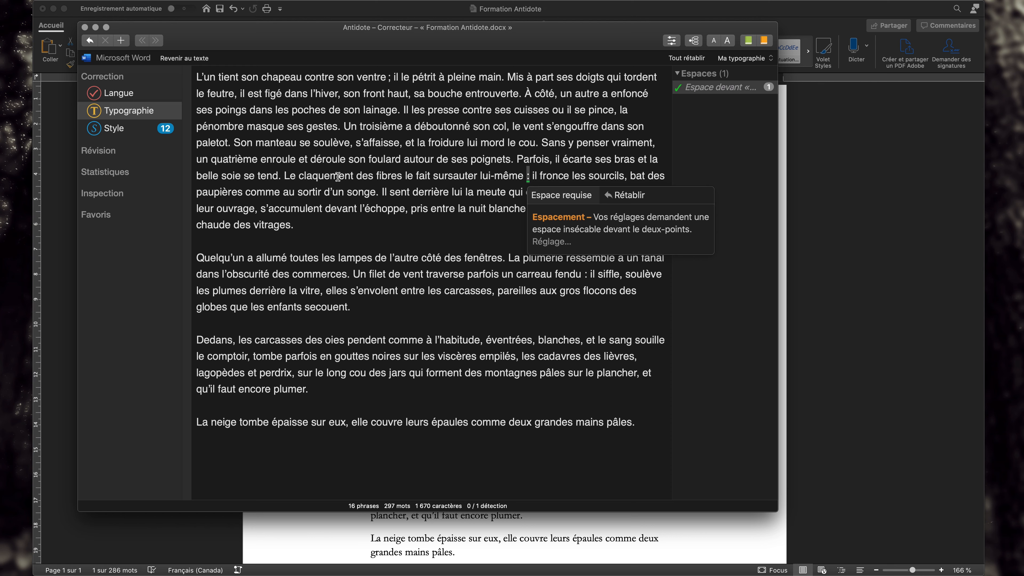
mouse_move(150, 150)
left_click(981, 313)
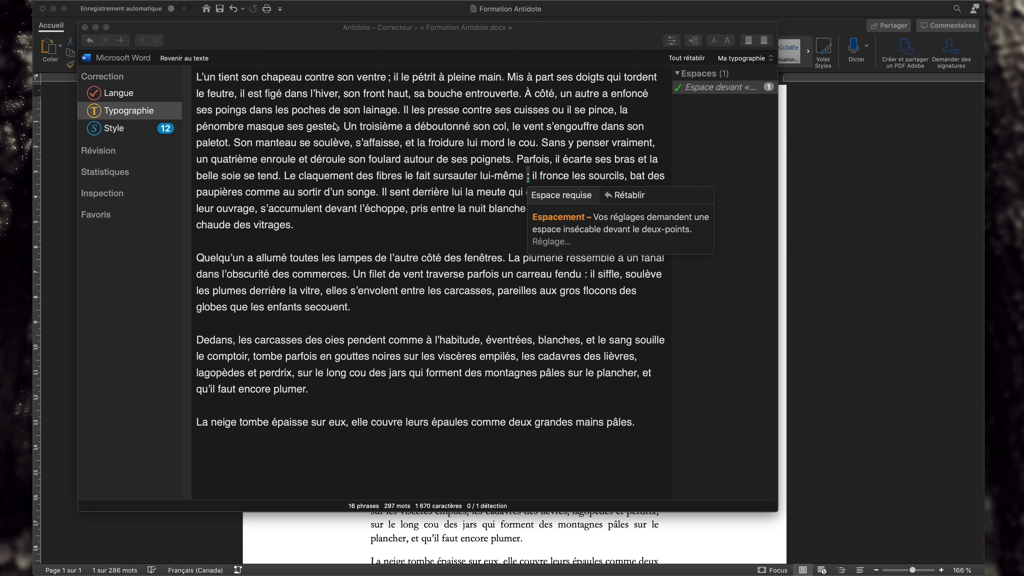
Display the style filter for repetitions with its options, and test the minimum span before returning it to the maximum.
left_click(118, 128)
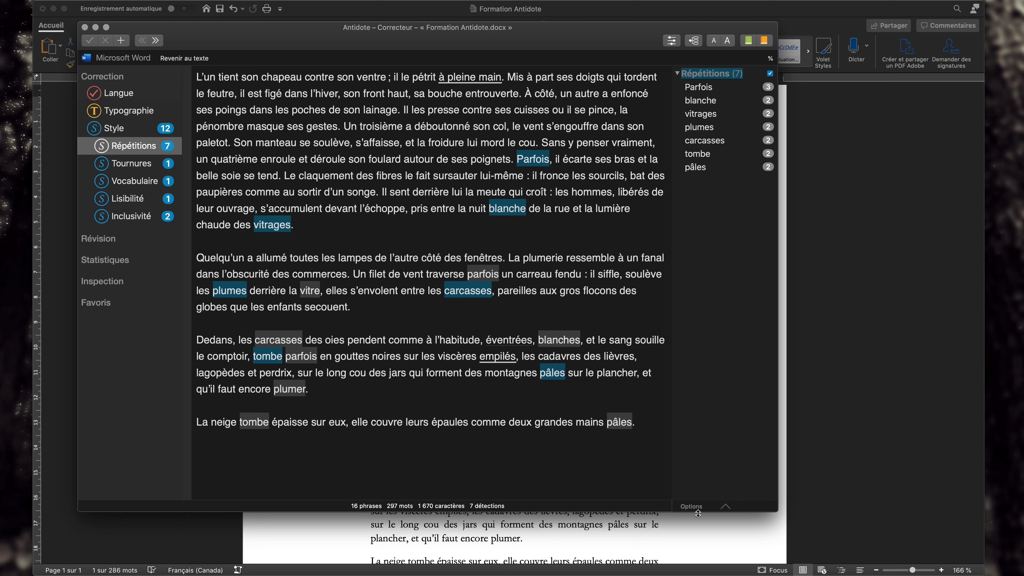
left_click(727, 505)
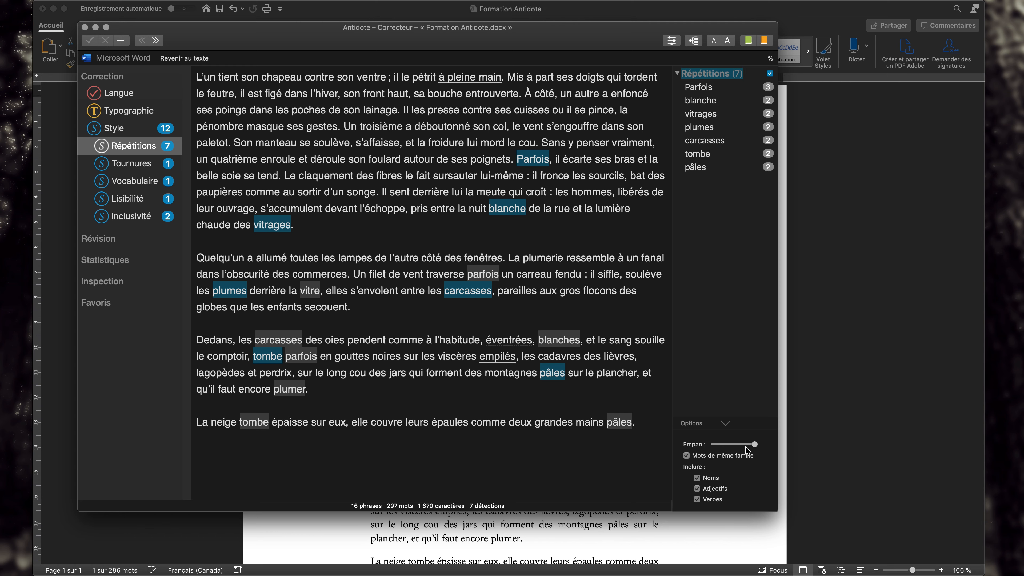
left_click_drag(746, 446, 687, 451)
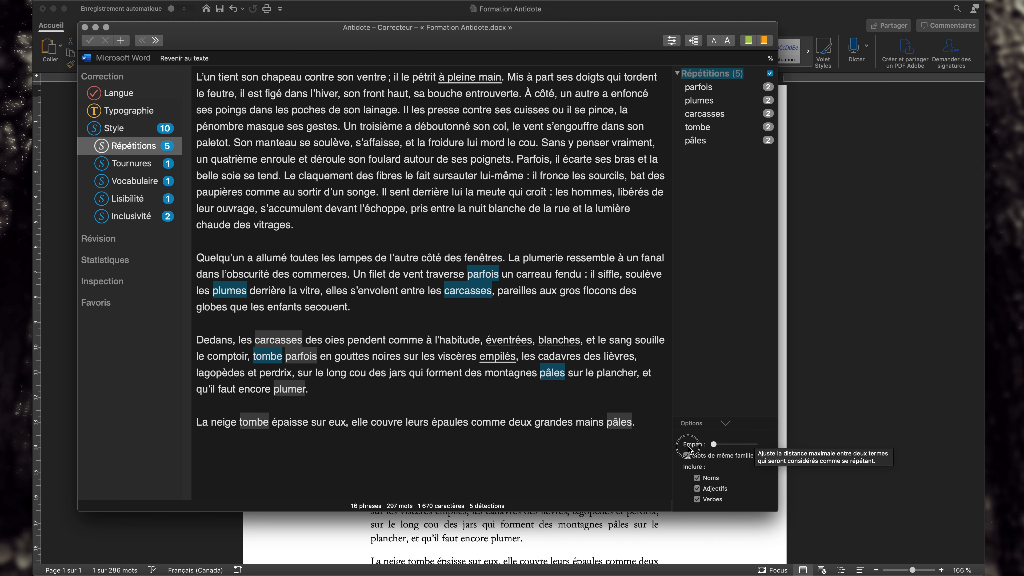
left_click_drag(689, 449, 768, 434)
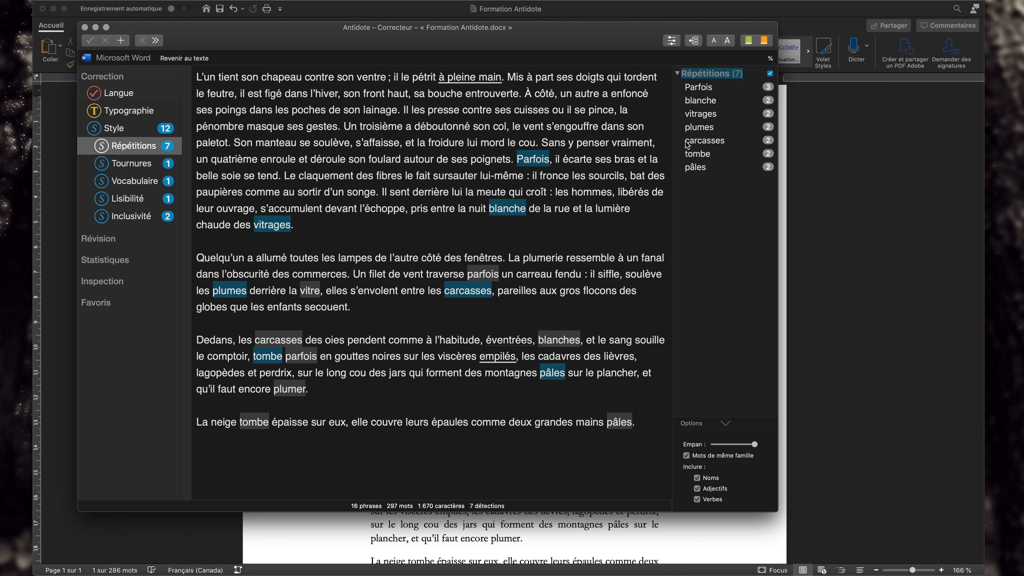
Examine the repetition of "plumes", and switch the detection of same-family words off and back on.
left_click(710, 129)
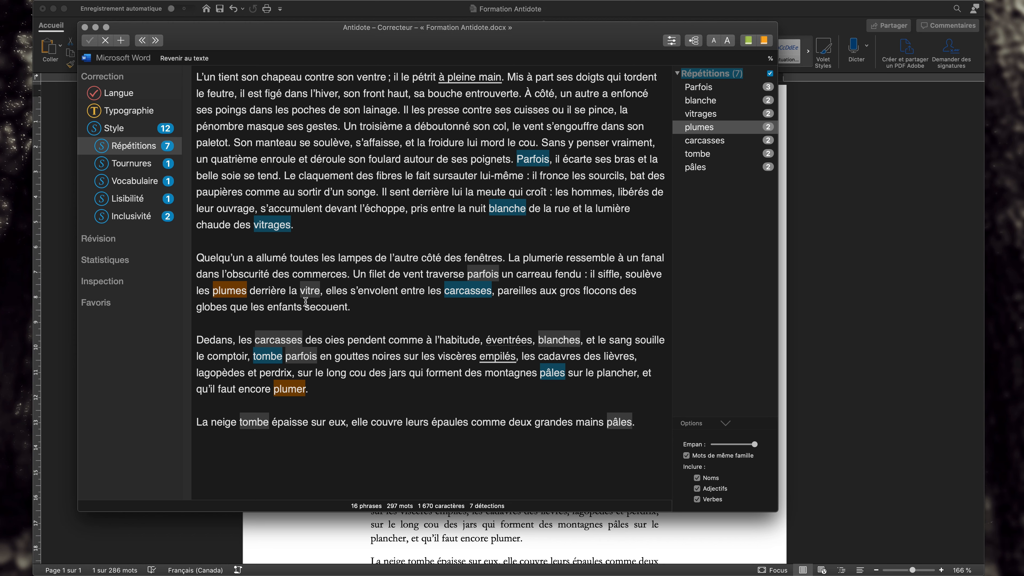
left_click(686, 456)
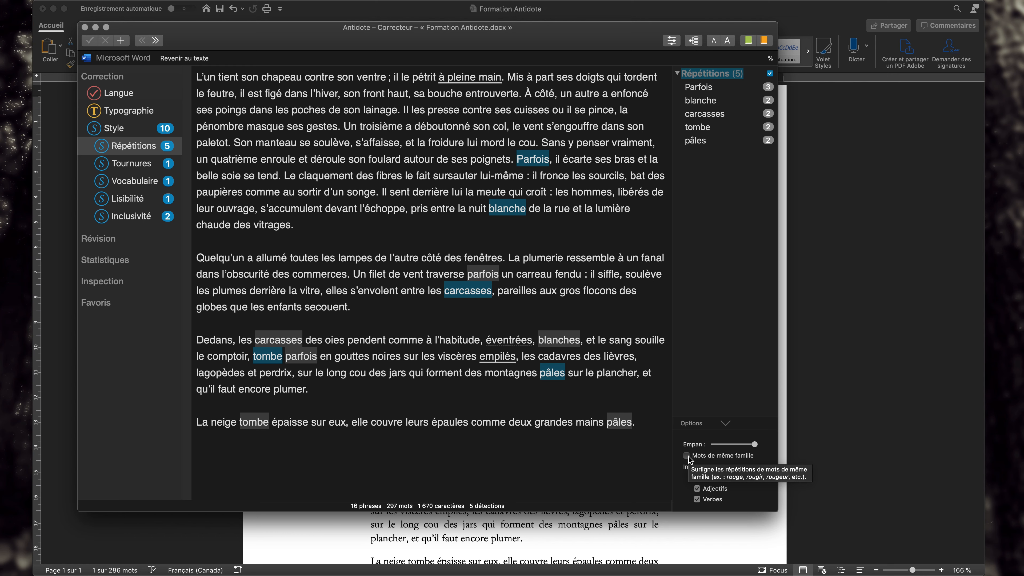
left_click(686, 455)
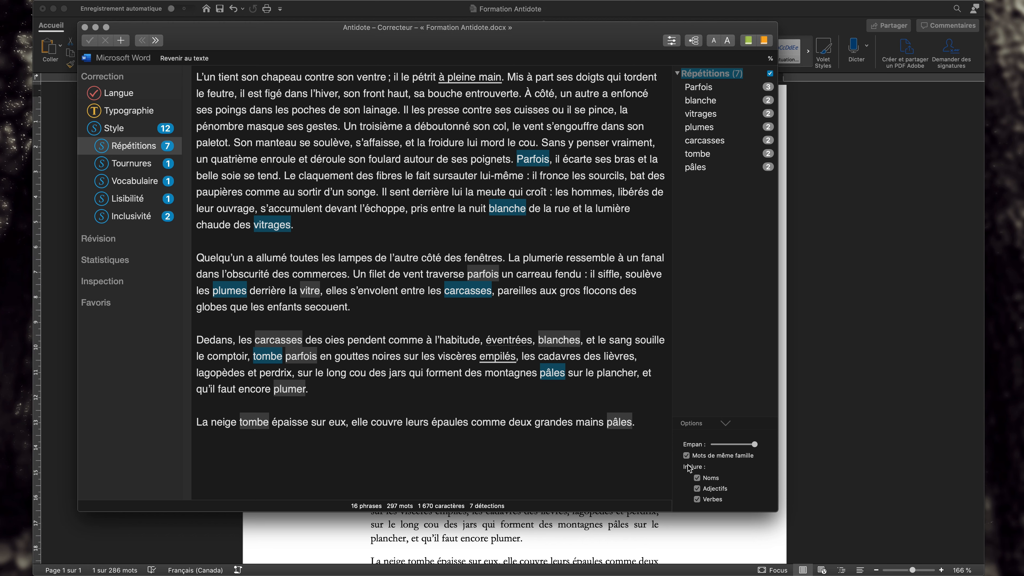
Review the "Parfois" and "blanche" repetitions, and replace "blanche" with "pâle" in the first paragraph.
left_click(706, 87)
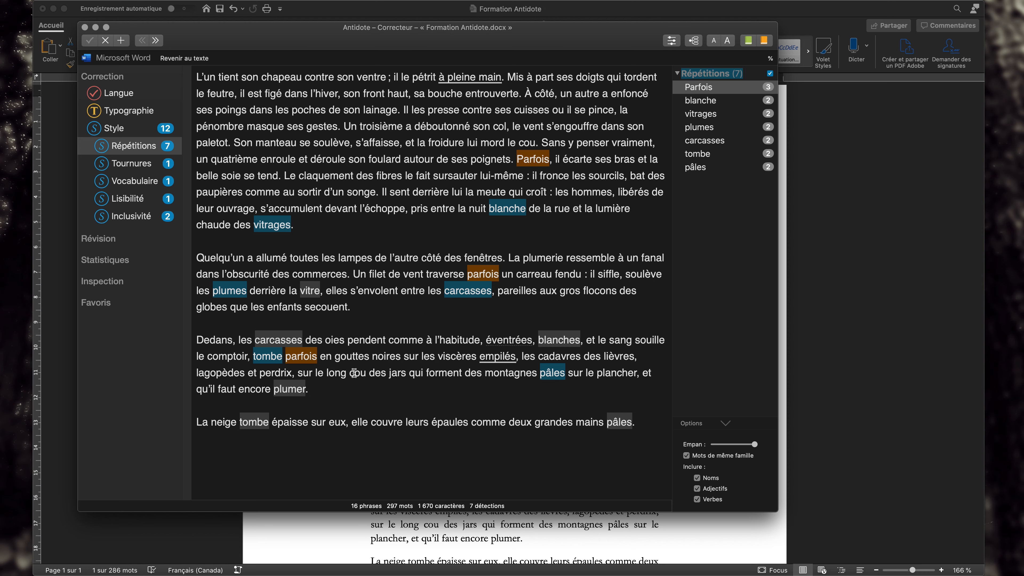
left_click(697, 102)
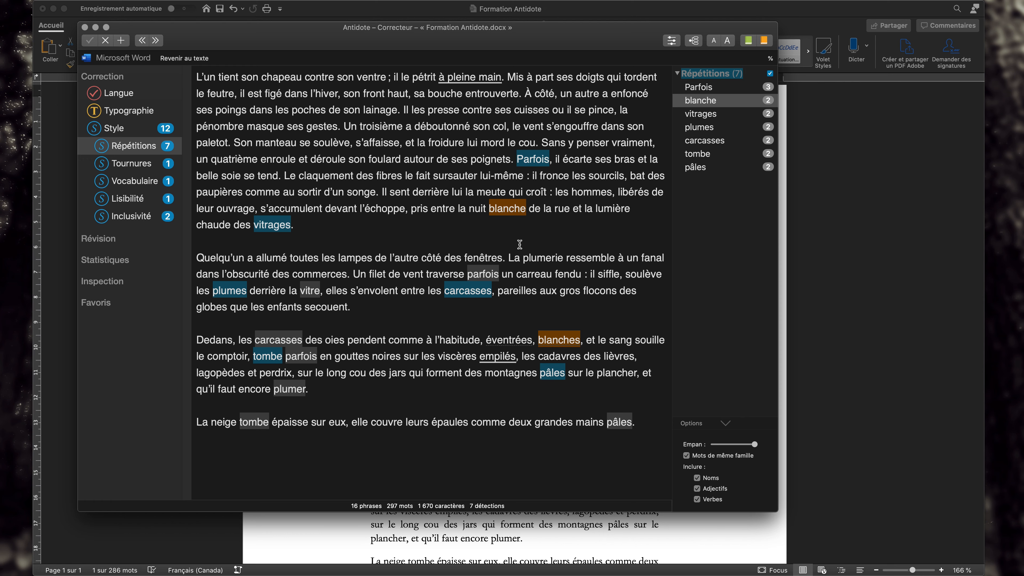
left_click(506, 209)
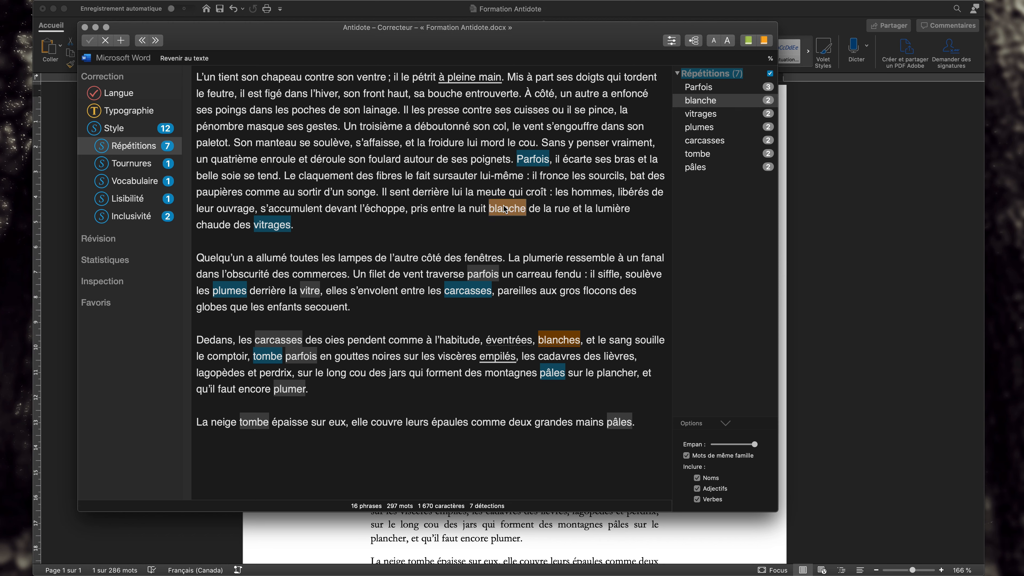
type("pâle")
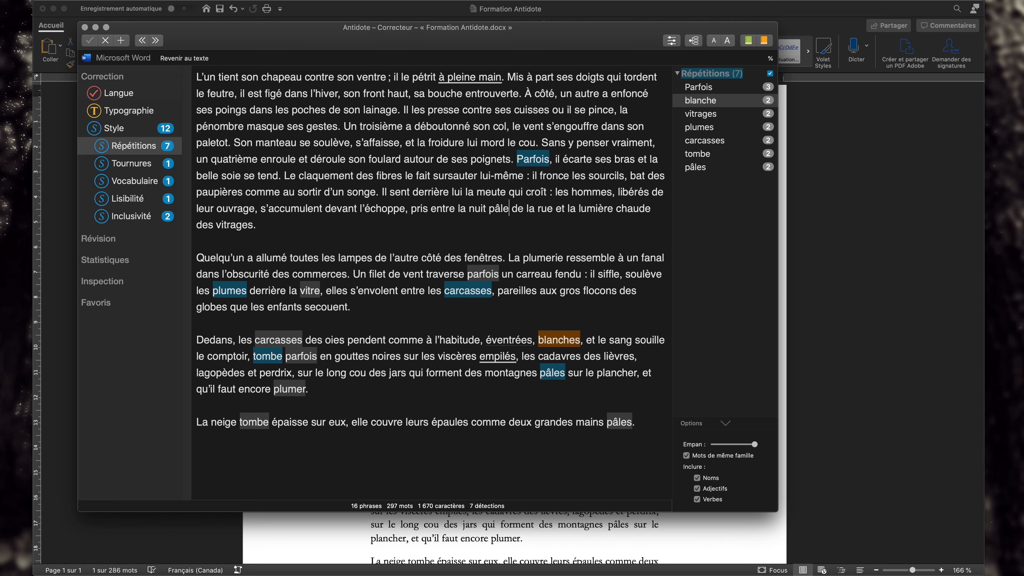
left_click(533, 257)
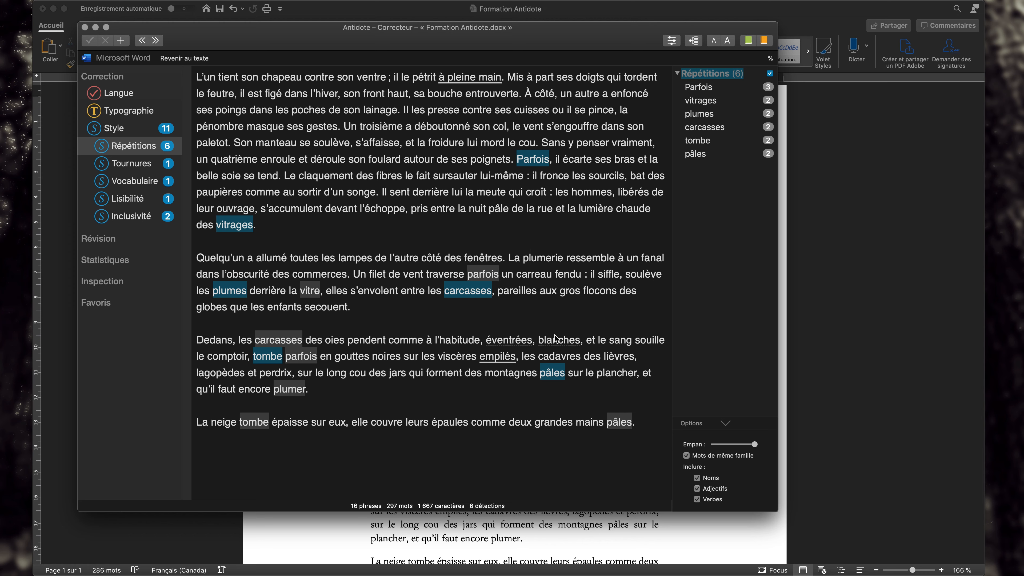
Examine the repetition of "carcasses" in the second paragraph and the impersonal construction "il faut" in the Tournures filter.
left_click(476, 290)
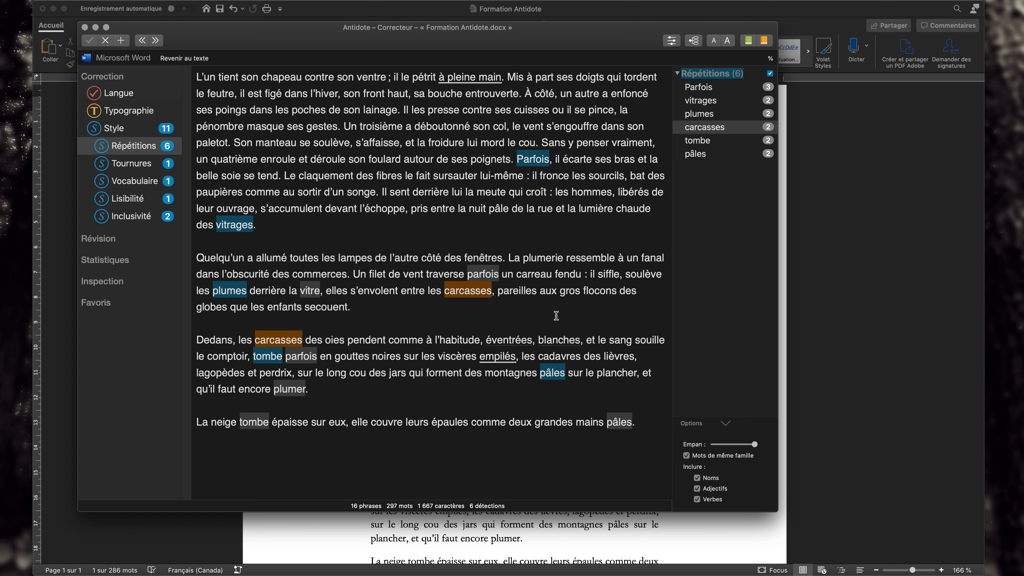
left_click(319, 323)
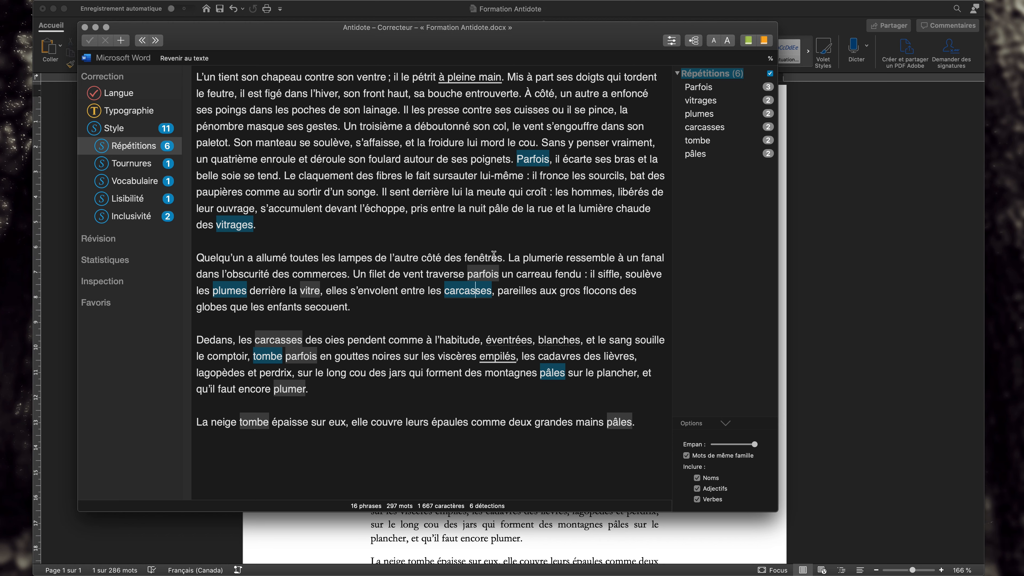
left_click(140, 163)
left_click(710, 88)
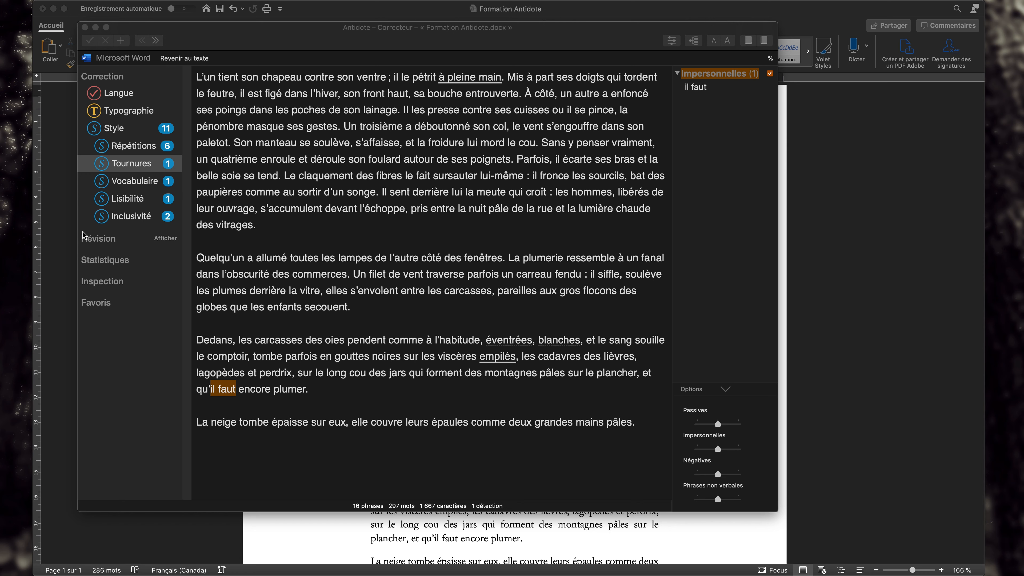
Display the Vocabulaire filter and set the dull verbs (Verbes ternes) sensitivity to its maximum.
left_click(126, 182)
left_click(126, 182)
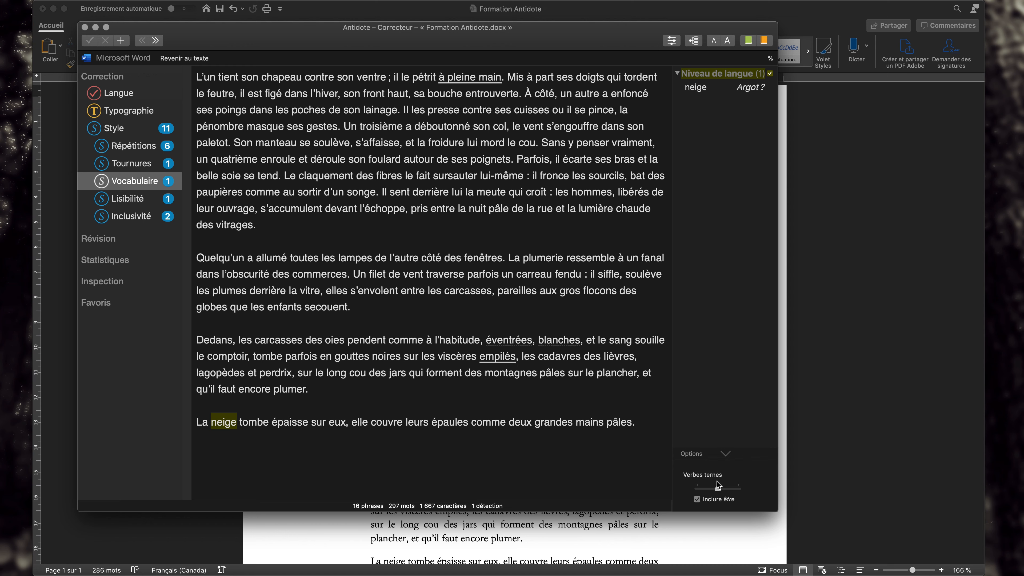
left_click(740, 486)
In the Lisibilité filter, test long-sentence thresholds of 50 and 15 words, and reset the threshold to 40.
mouse_move(152, 210)
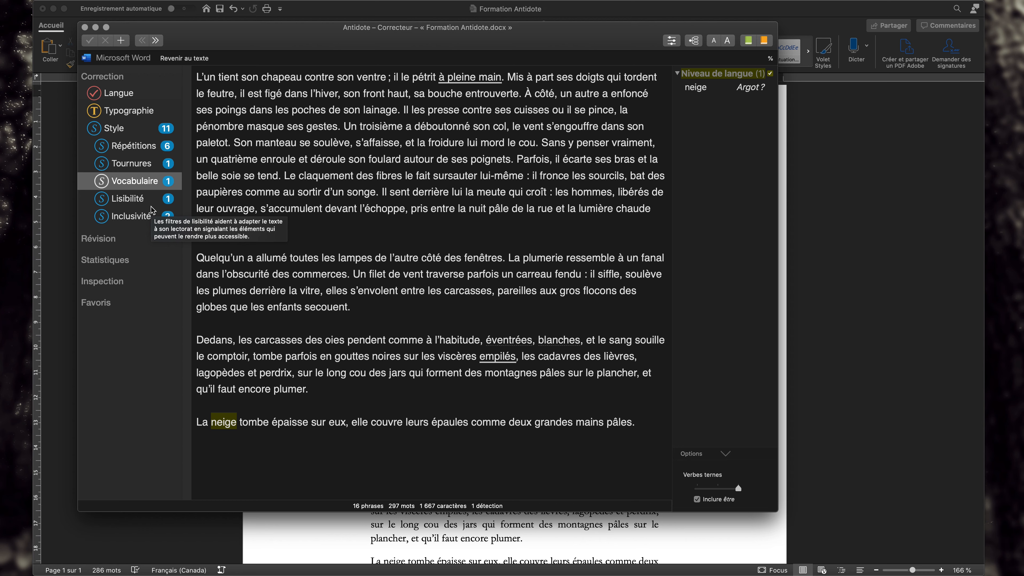
left_click(151, 202)
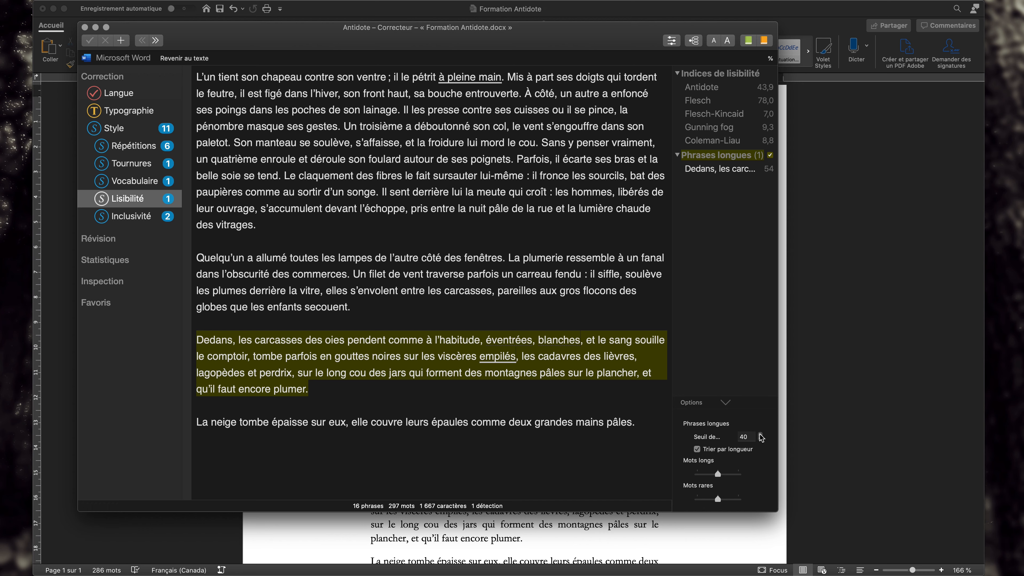
left_click(741, 438)
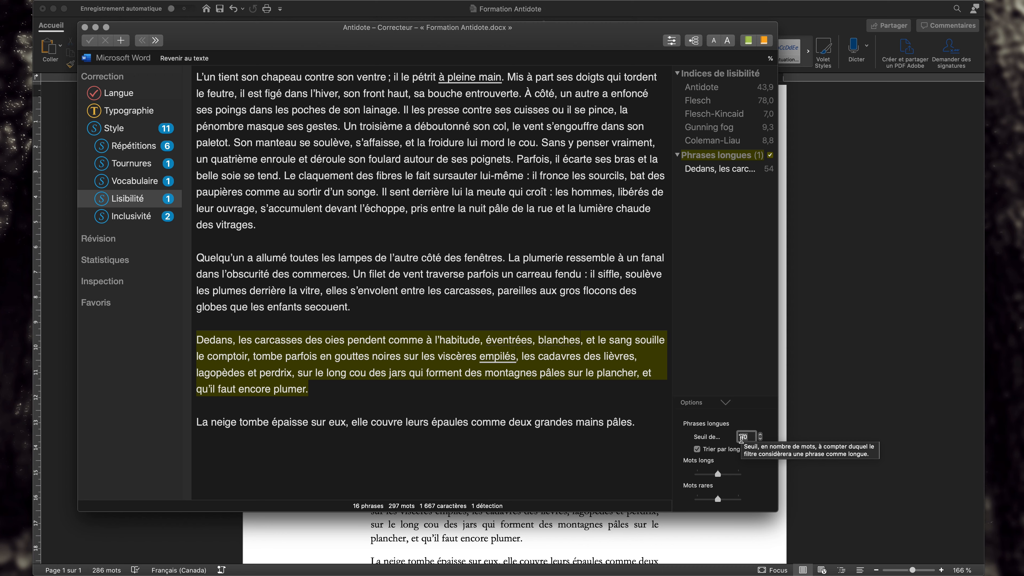
type("50")
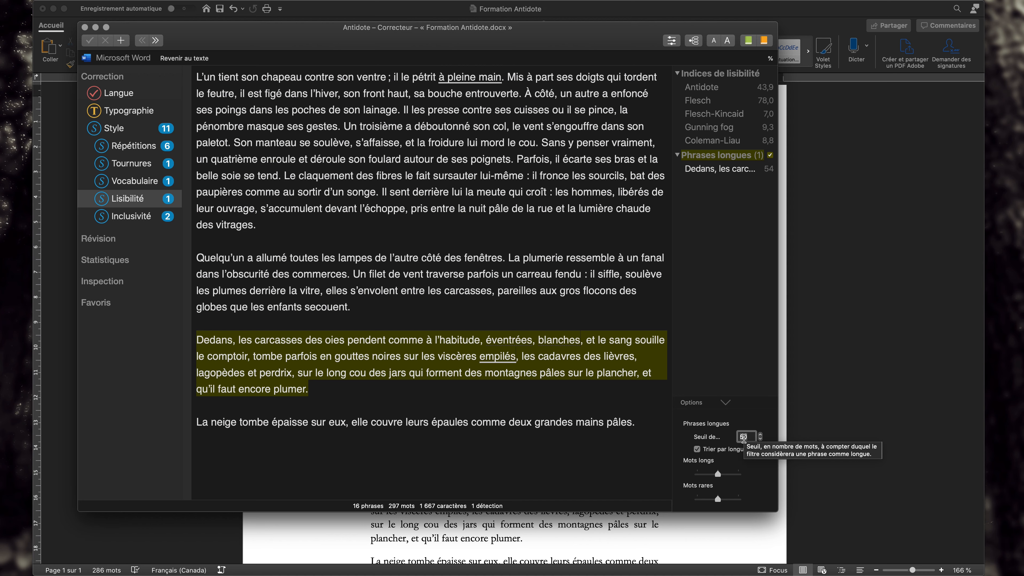
type("15")
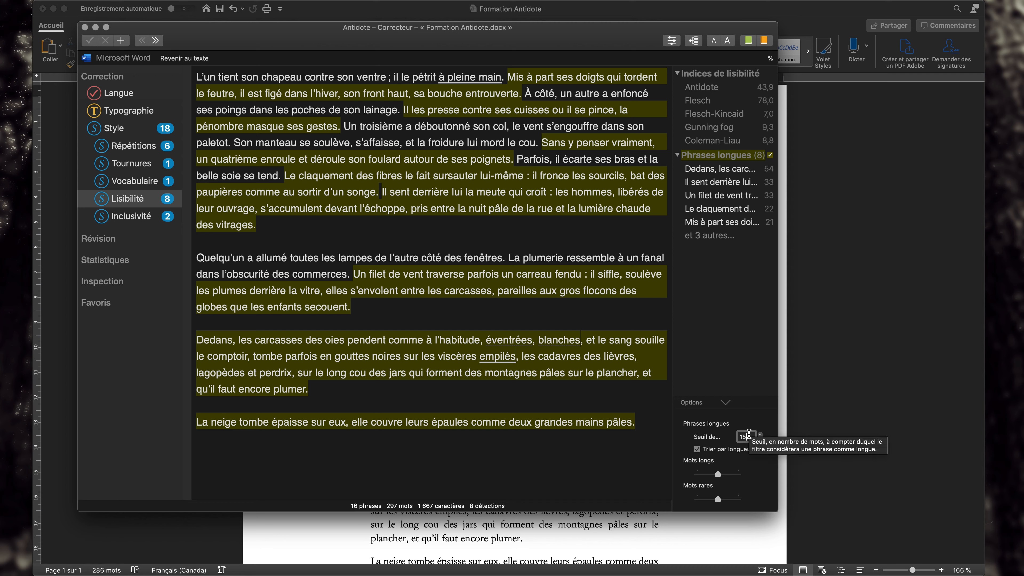
key("BackSpace")
key("BackSpace")
type("40")
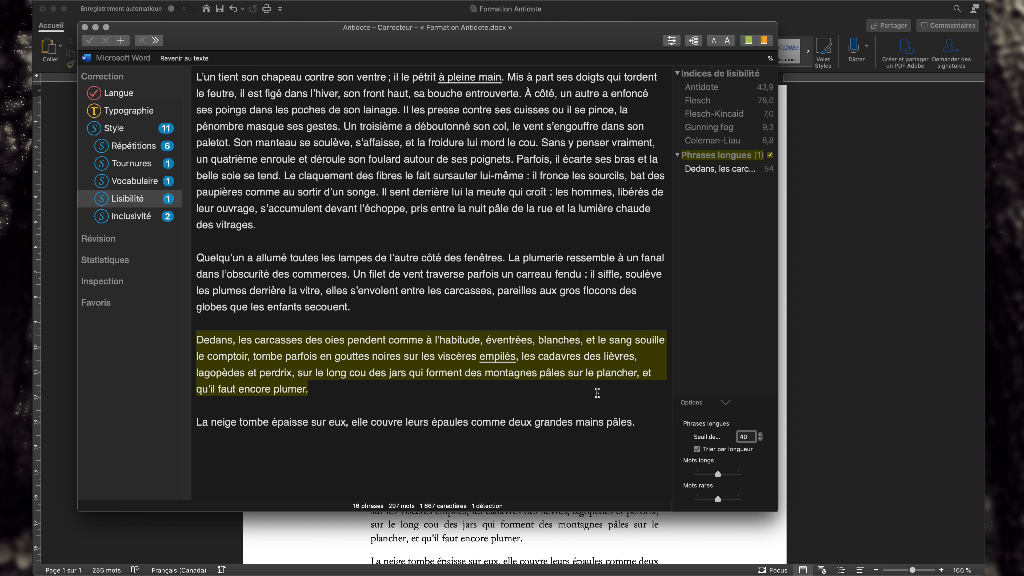
Review the Inclusivité detections, and return to the repetitions to select "carcasses" in the second paragraph.
left_click(154, 220)
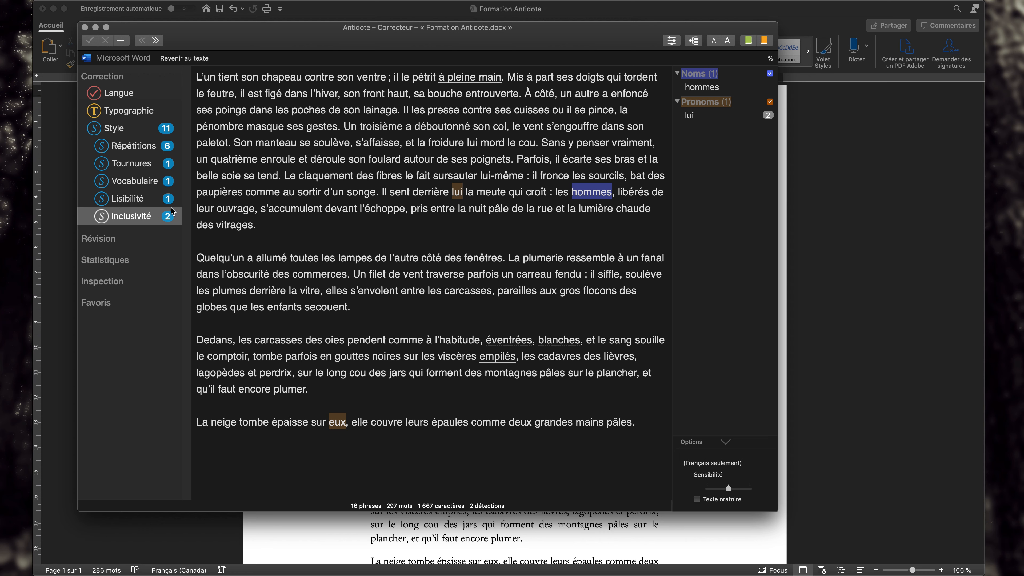
mouse_move(171, 211)
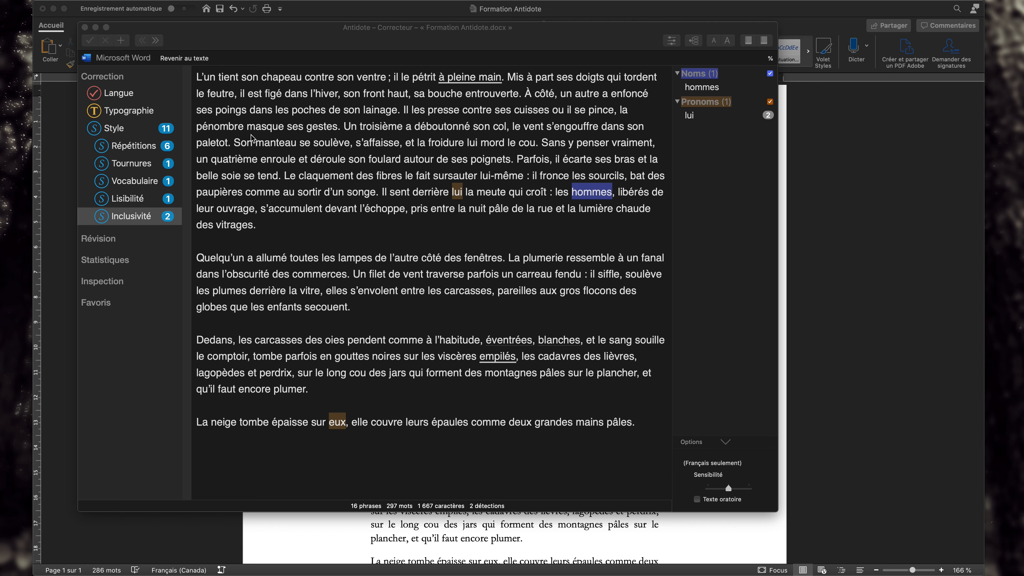
left_click(153, 149)
left_click(153, 149)
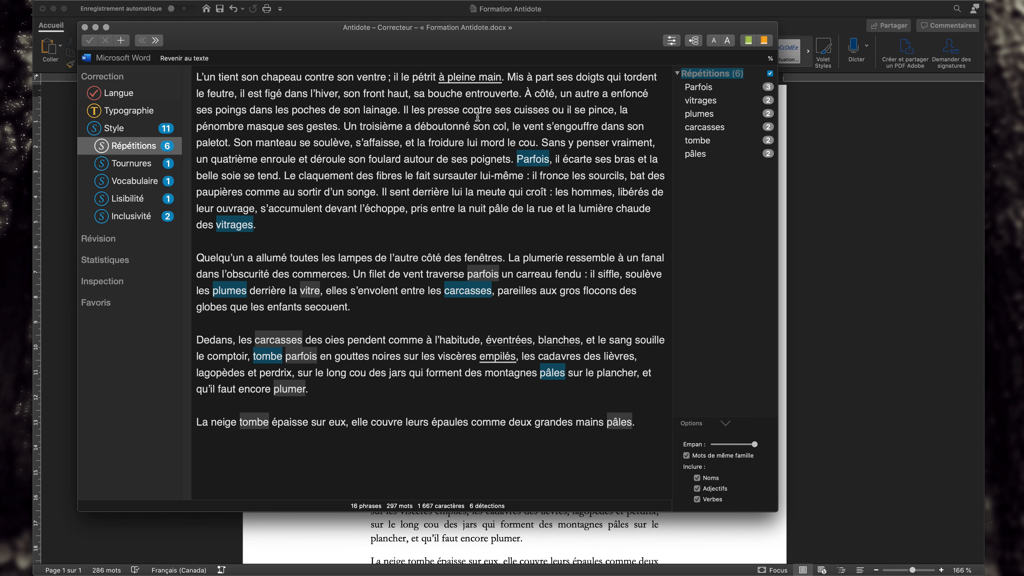
left_click(473, 292)
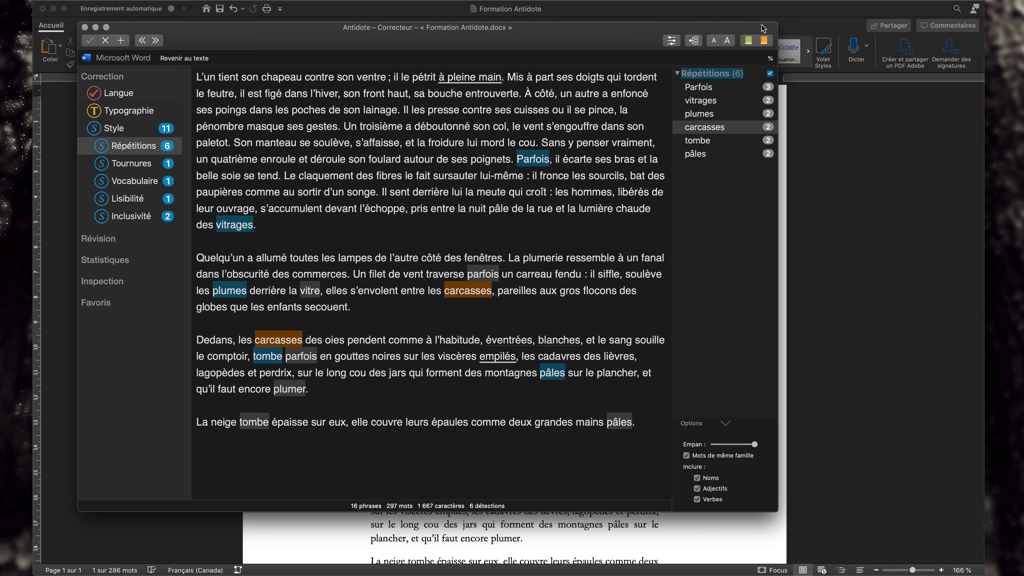
Switch to Word, look up "carcasses" in Antidote's dictionaries, and display the definition of its synonym "charogne" in a widened definition area.
left_click(841, 153)
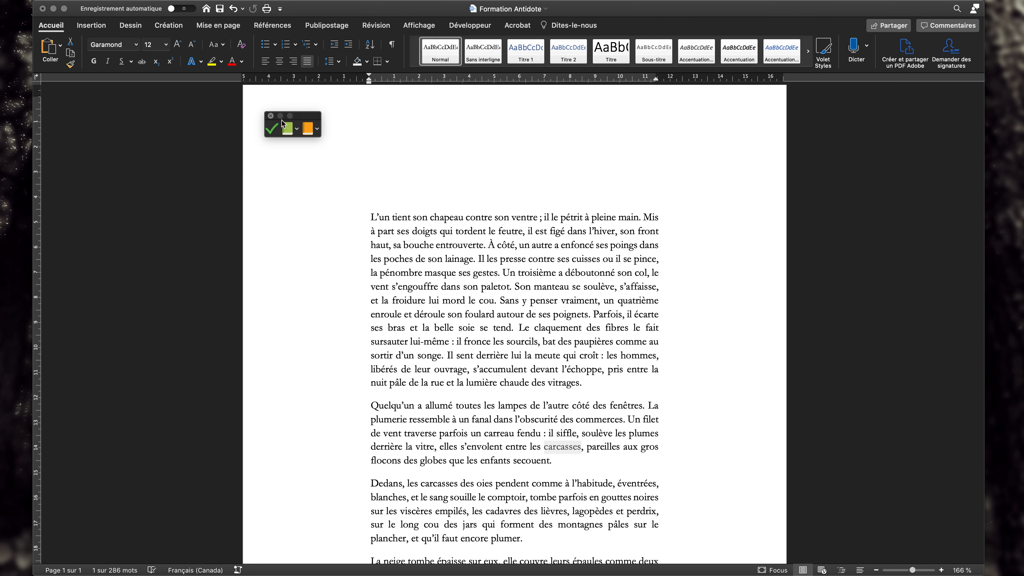
left_click(287, 127)
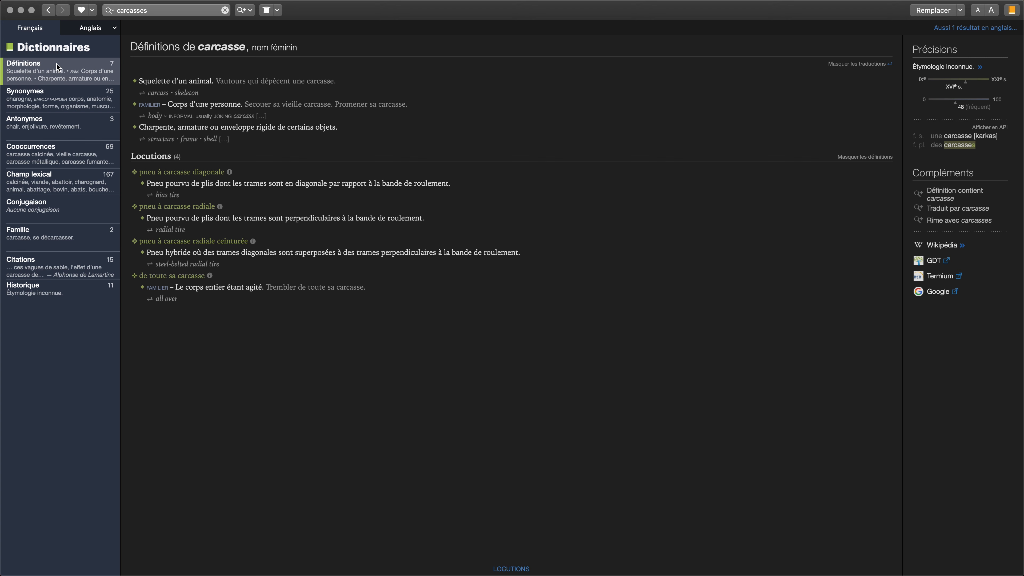
left_click(70, 97)
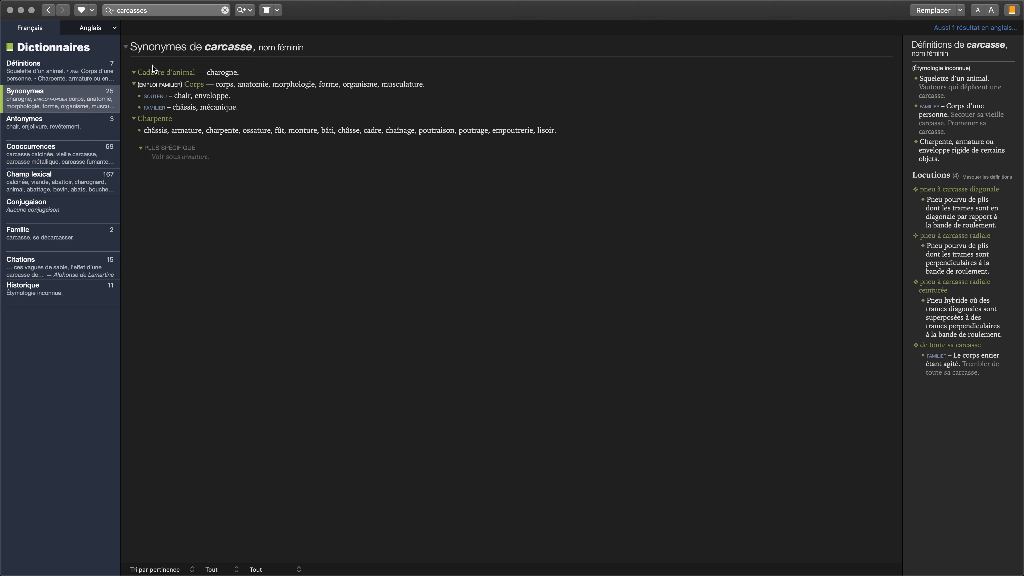
left_click(214, 75)
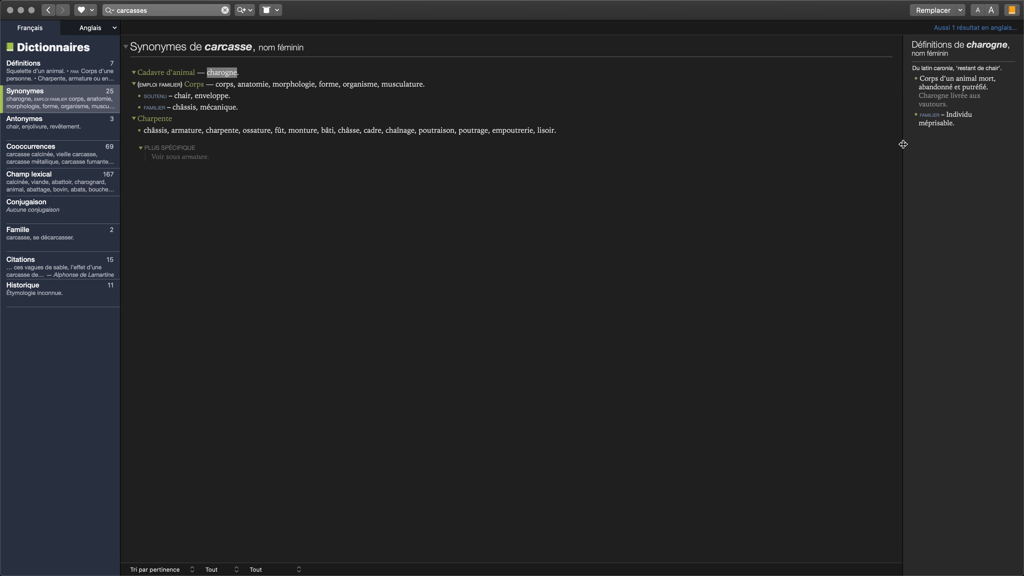
left_click_drag(903, 144, 813, 149)
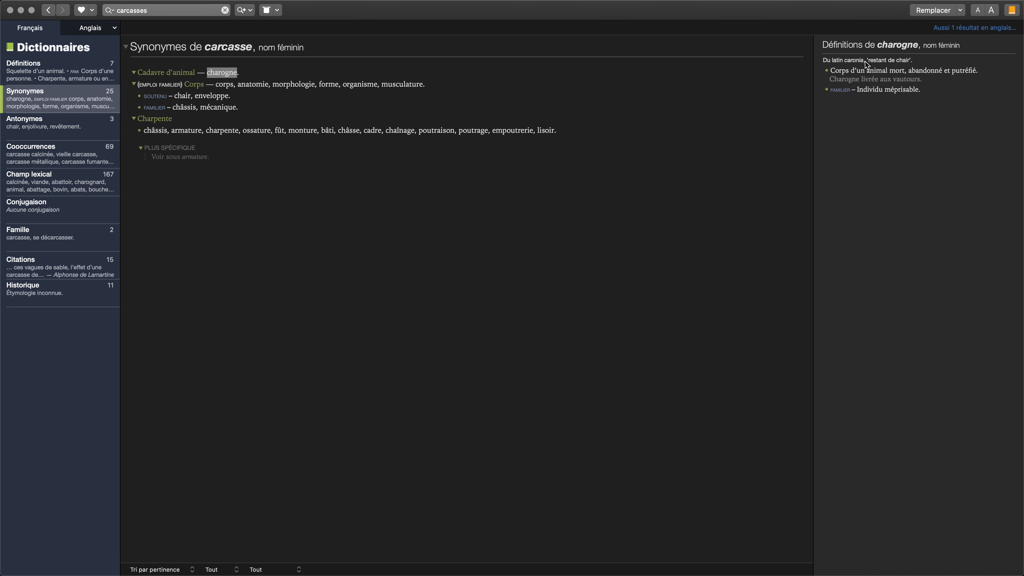
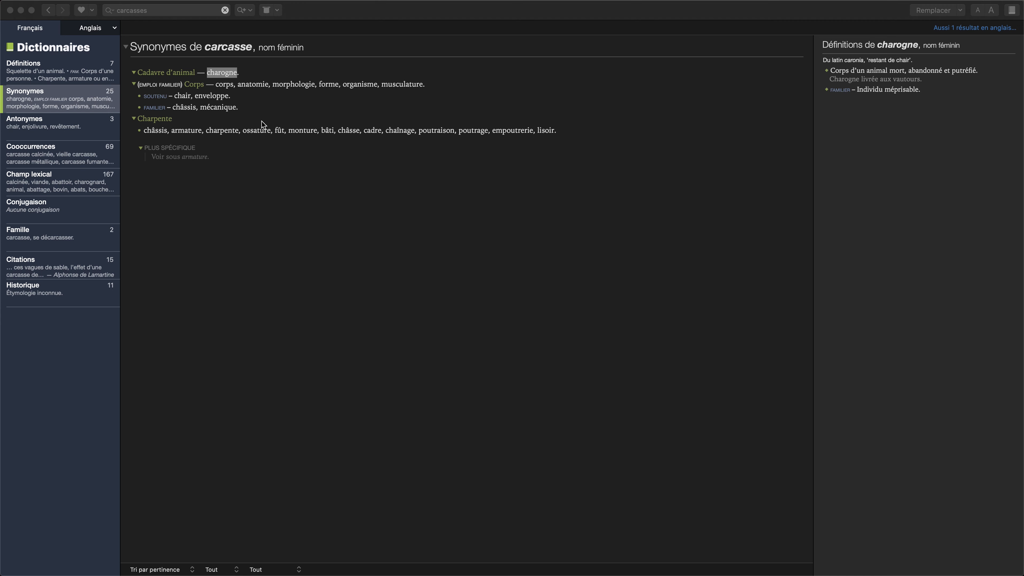
Look up "corps" from the synonyms of "carcasse" and display its antonyms.
left_click(226, 86)
left_click(226, 86)
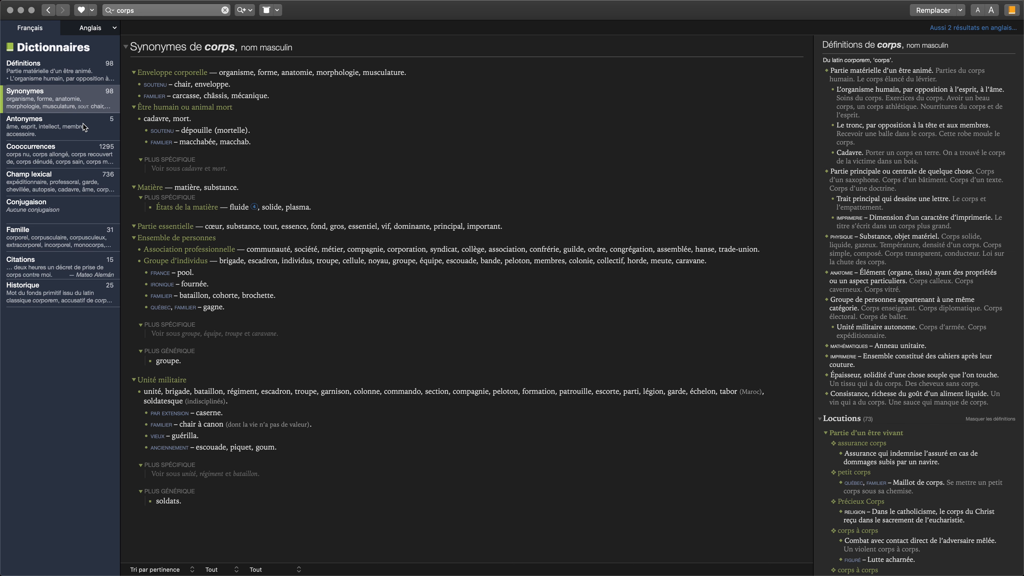
left_click(22, 126)
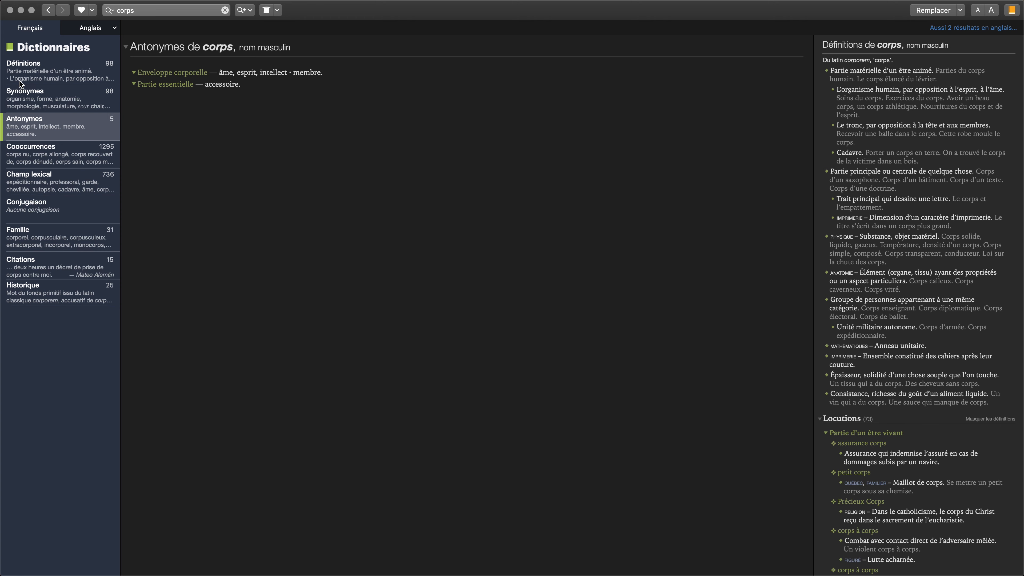
Display the lexical field of "corps", expand all nouns under "Partie d'un être vivant", and show the definition of "jambe".
mouse_move(25, 3)
left_click(37, 178)
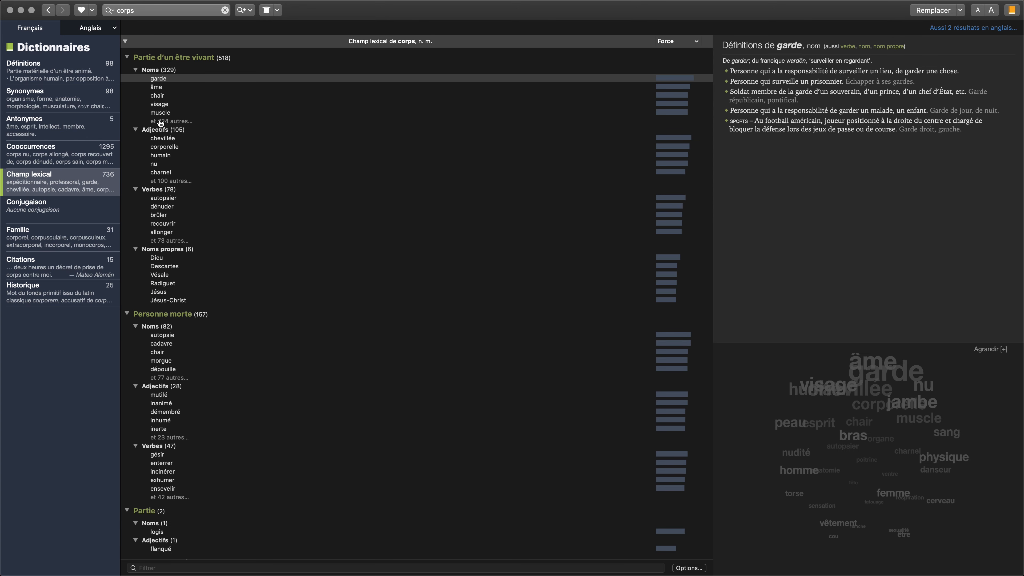
scroll(187, 111, "down", 1)
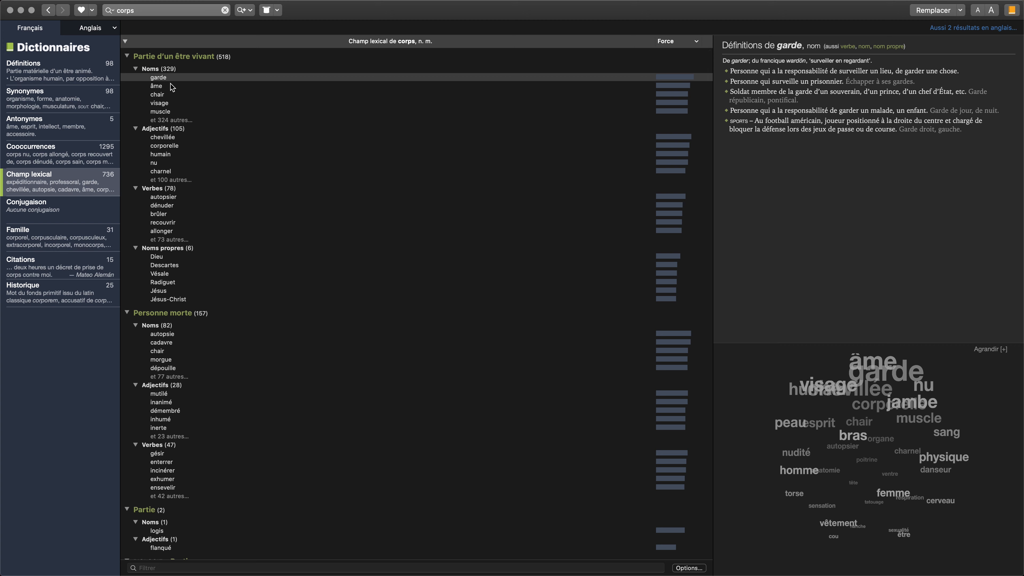
left_click(168, 120)
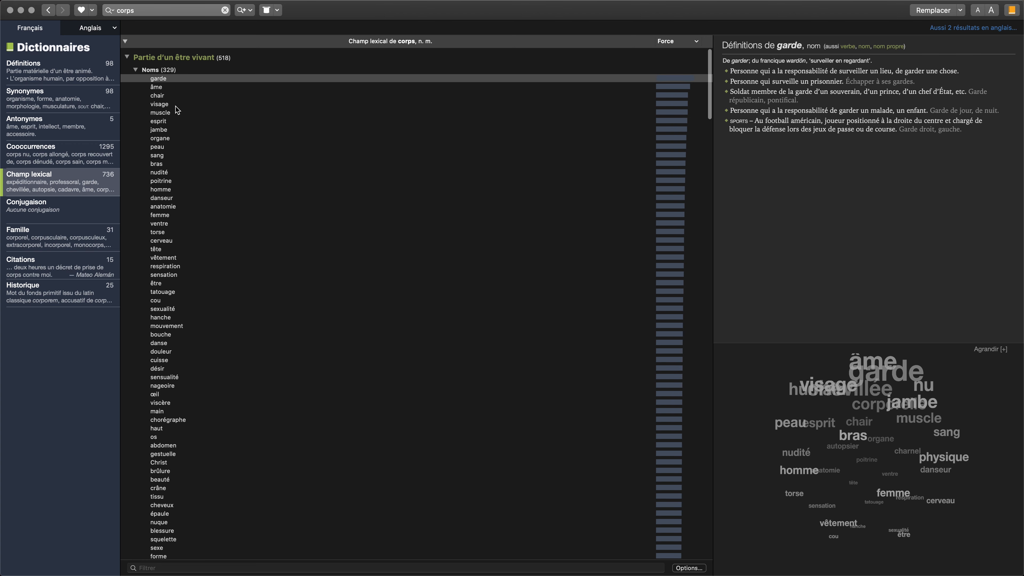
scroll(177, 110, "down", 1)
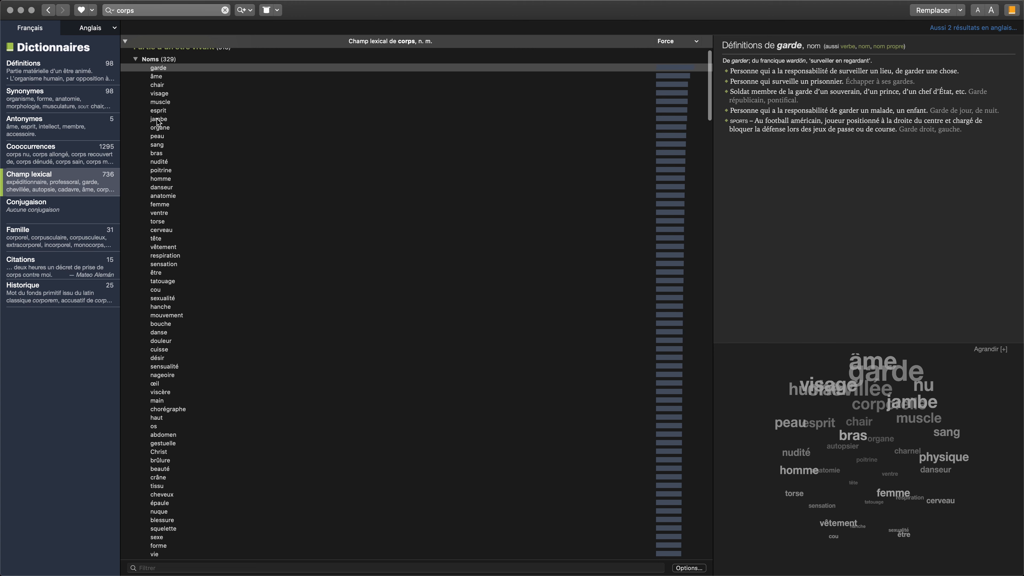
left_click(158, 119)
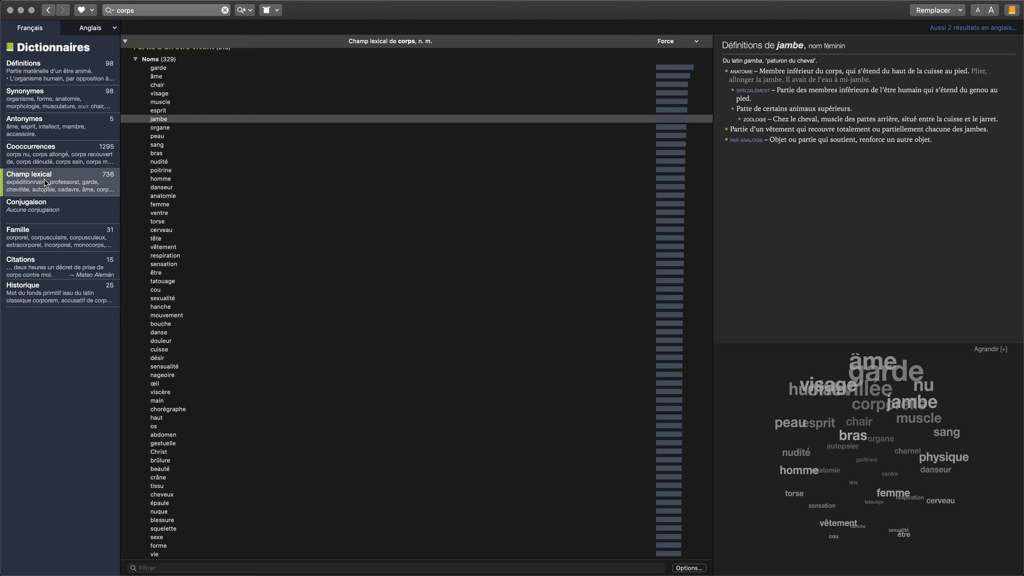
Display the cooccurrences of "corps" and expand the full list of combinations where it is the subject (Sujet).
left_click(50, 156)
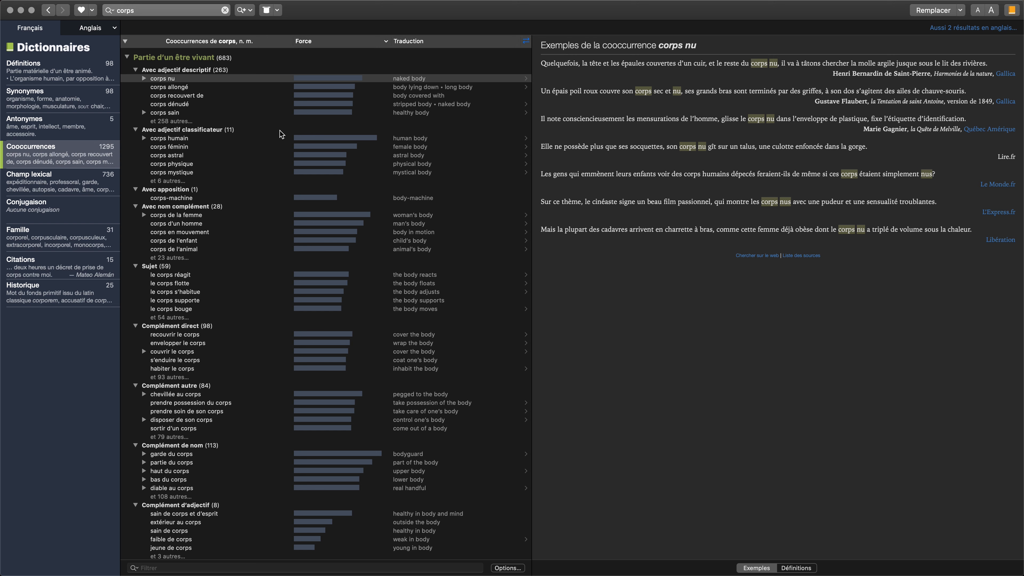
scroll(229, 251, "down", 1)
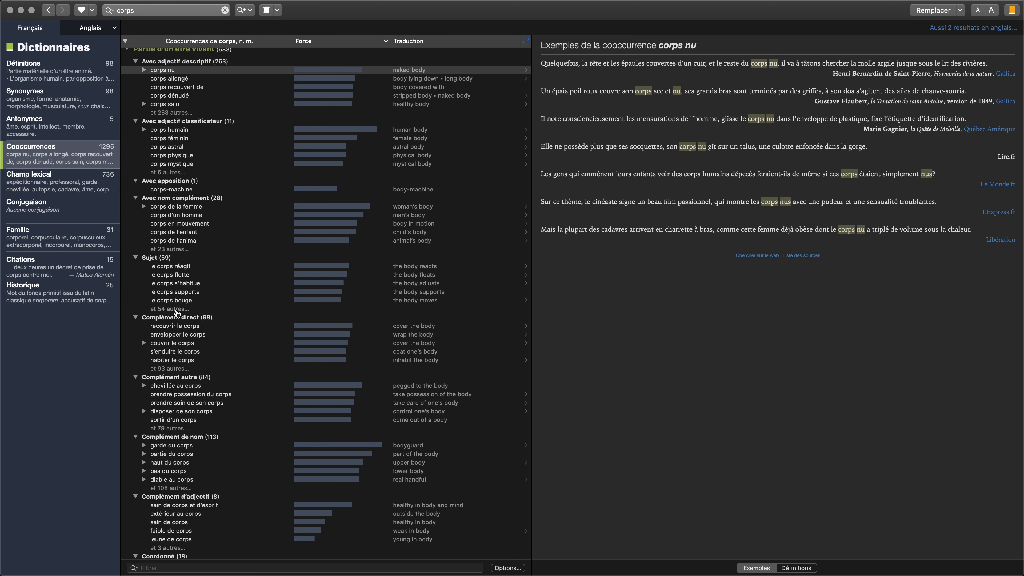
left_click(176, 309)
Examine the verbs that take "corps" as subject, from the strongest to the weakest cooccurrences.
scroll(178, 312, "down", 5)
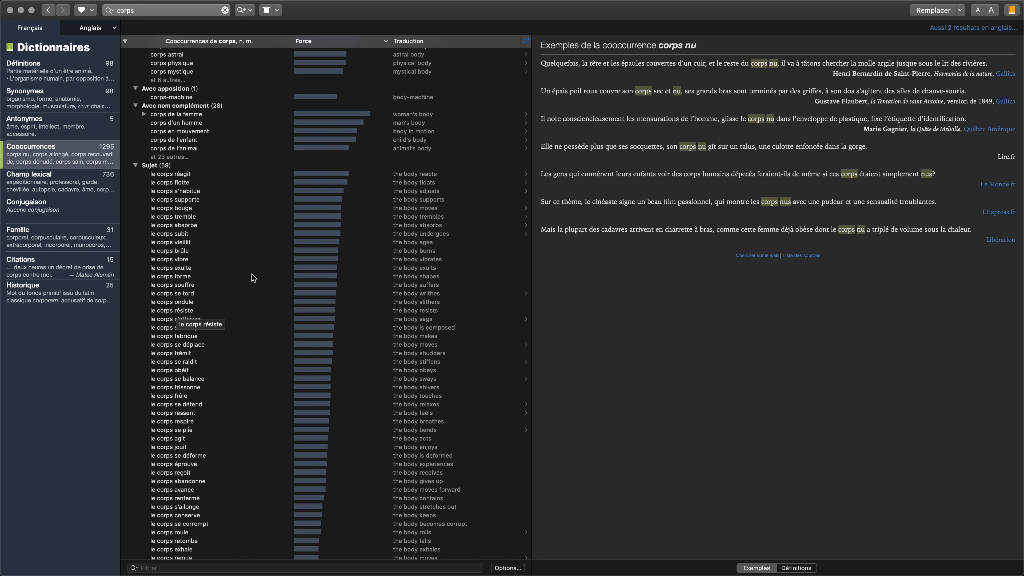
scroll(155, 208, "down", 1)
scroll(154, 205, "down", 4)
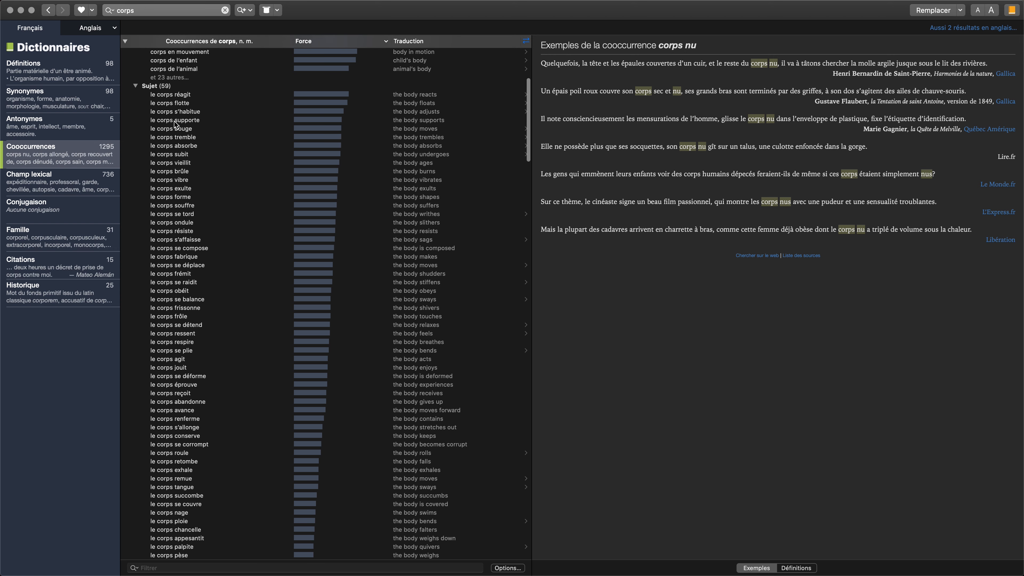
scroll(187, 94, "up", 1)
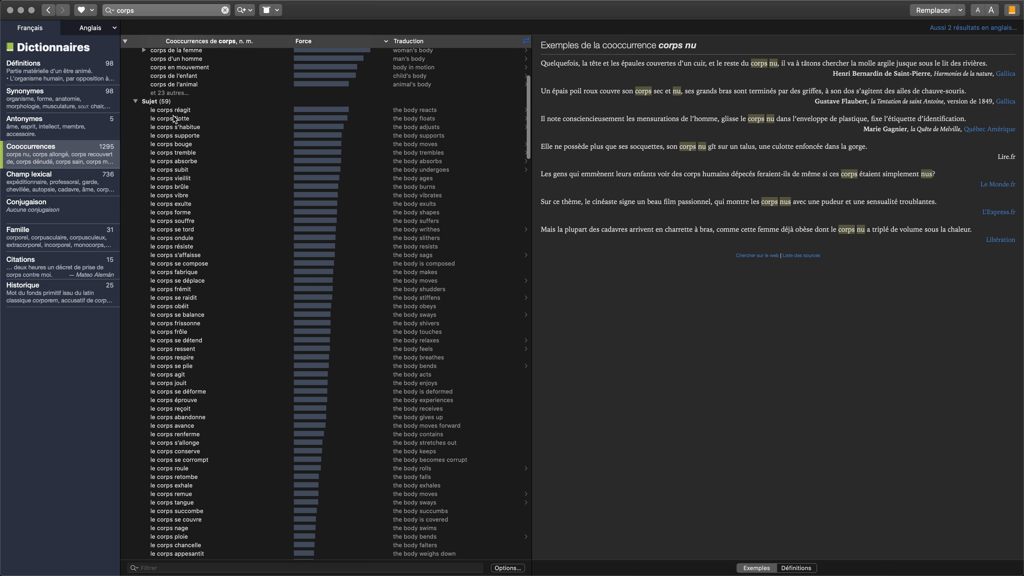
scroll(172, 160, "down", 3)
scroll(171, 160, "down", 4)
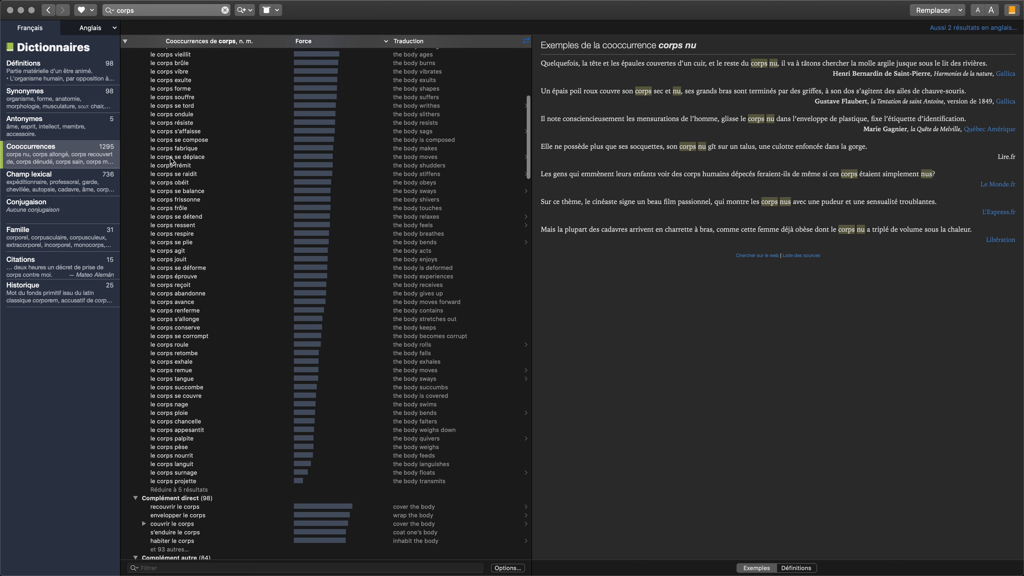
scroll(180, 462, "down", 1)
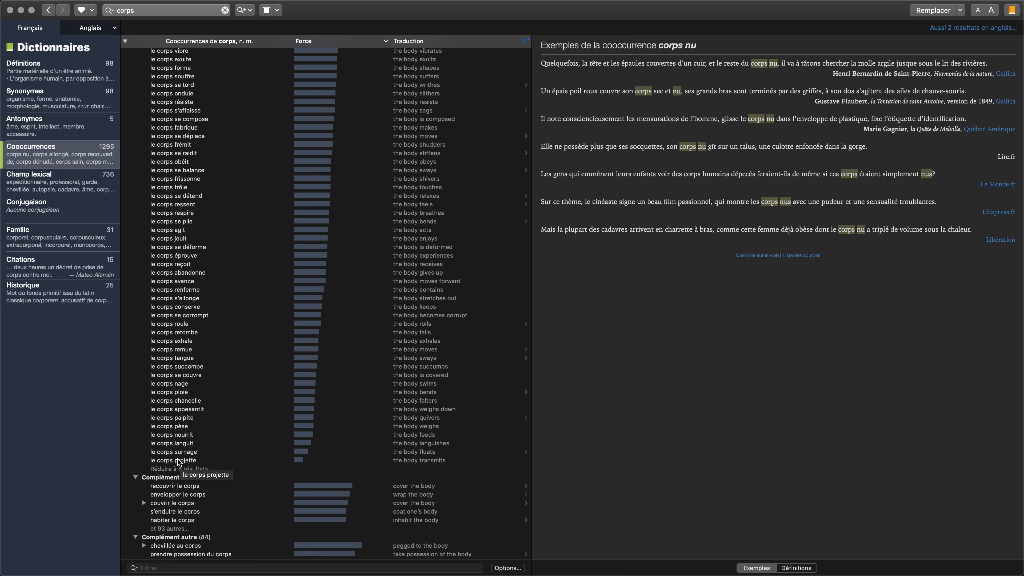
scroll(179, 407, "down", 1)
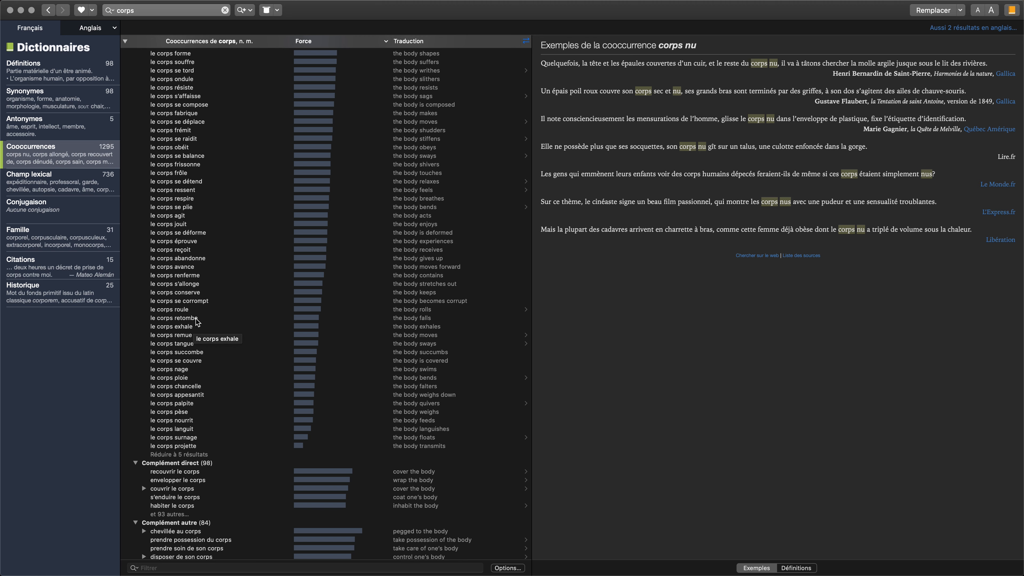
scroll(220, 238, "up", 2)
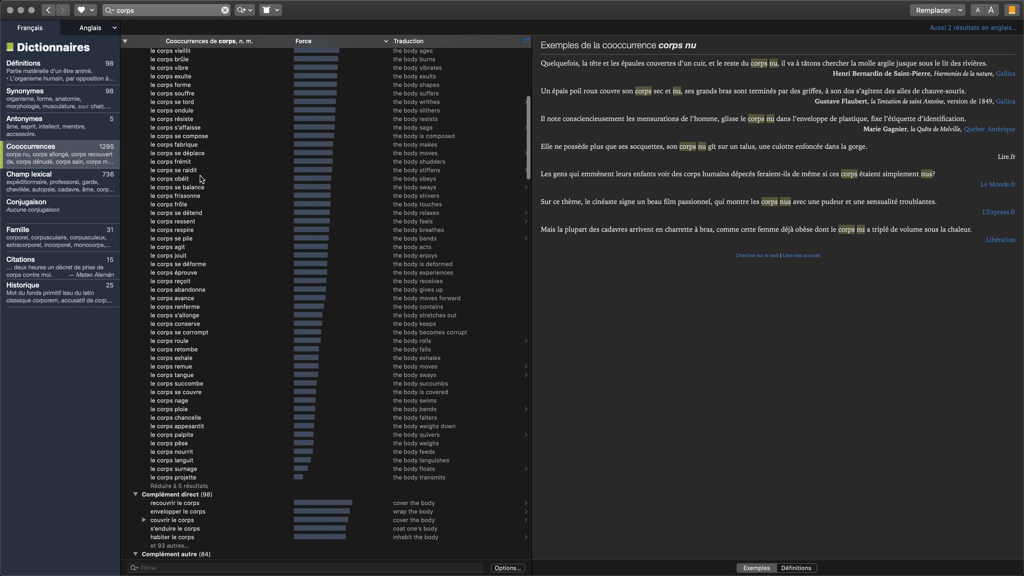
scroll(200, 176, "up", 6)
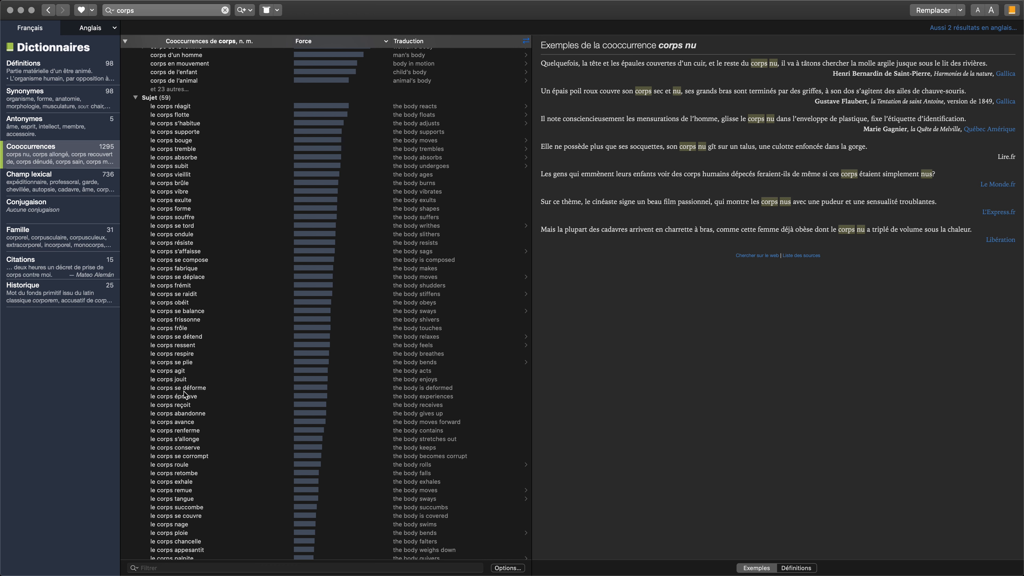
scroll(195, 369, "up", 3)
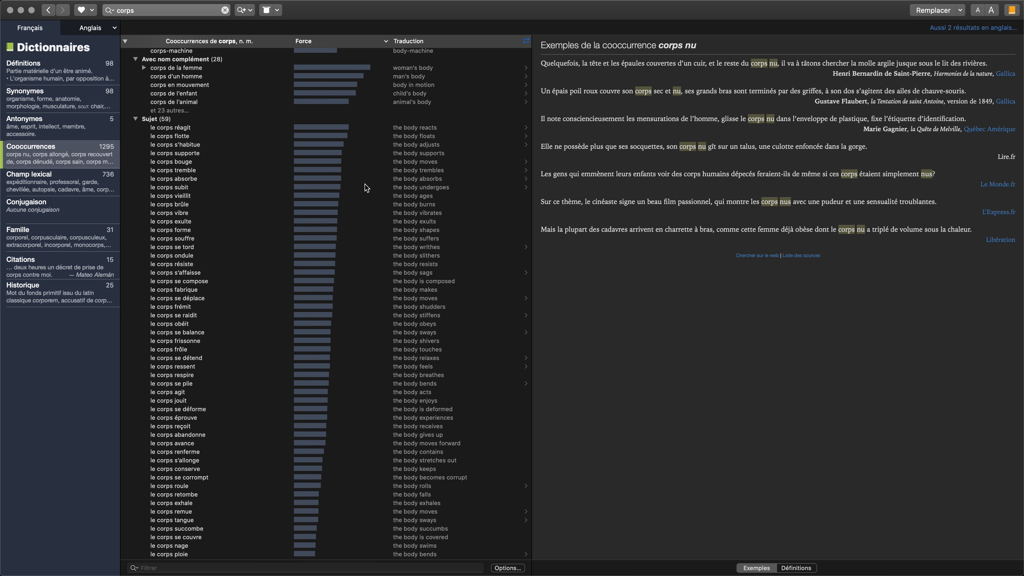
scroll(364, 184, "up", 10)
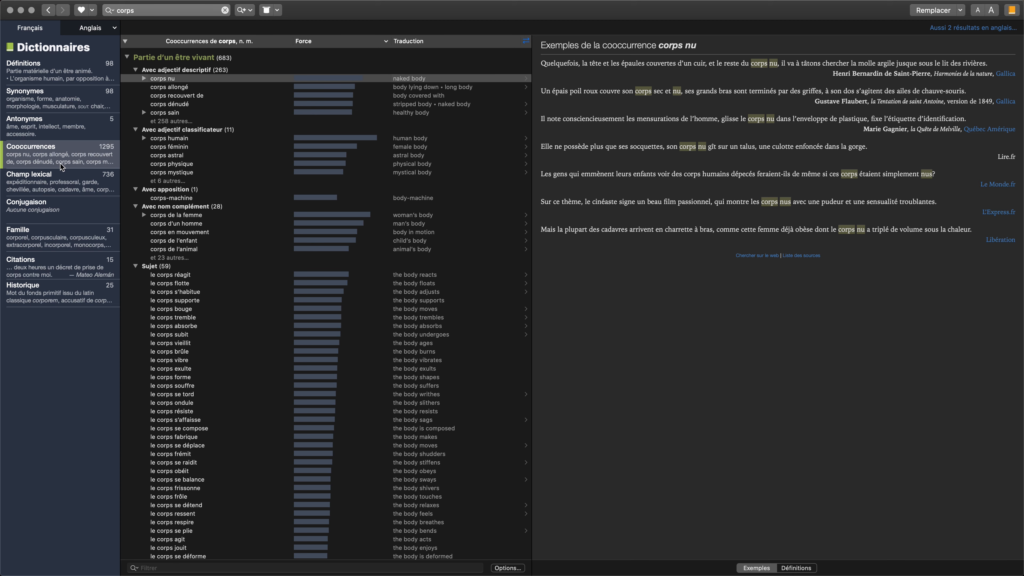
Open the conjugation dictionary and look up the conjugation of the verb "agir".
left_click(61, 197)
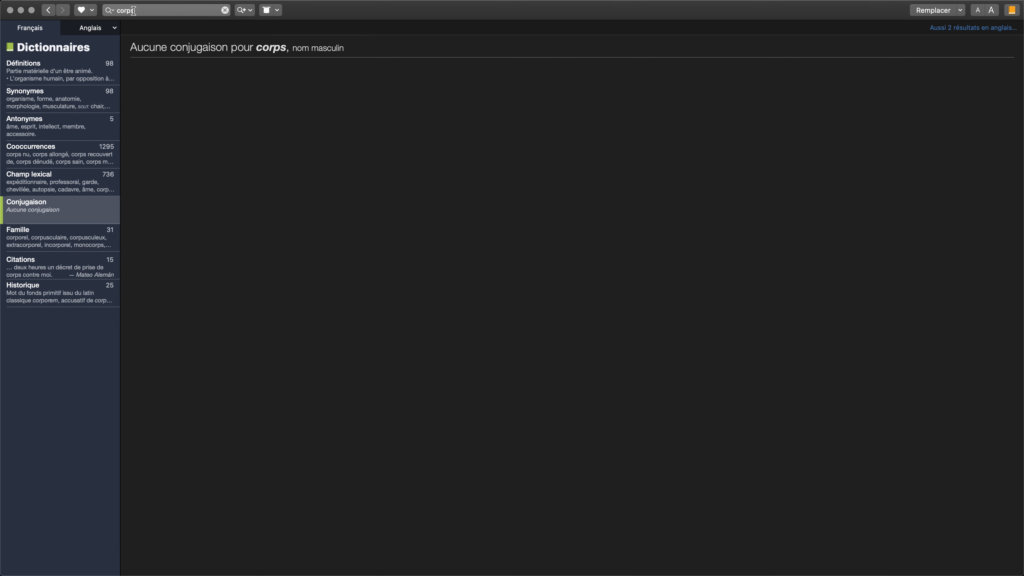
left_click(134, 11)
type("agir")
key("Return")
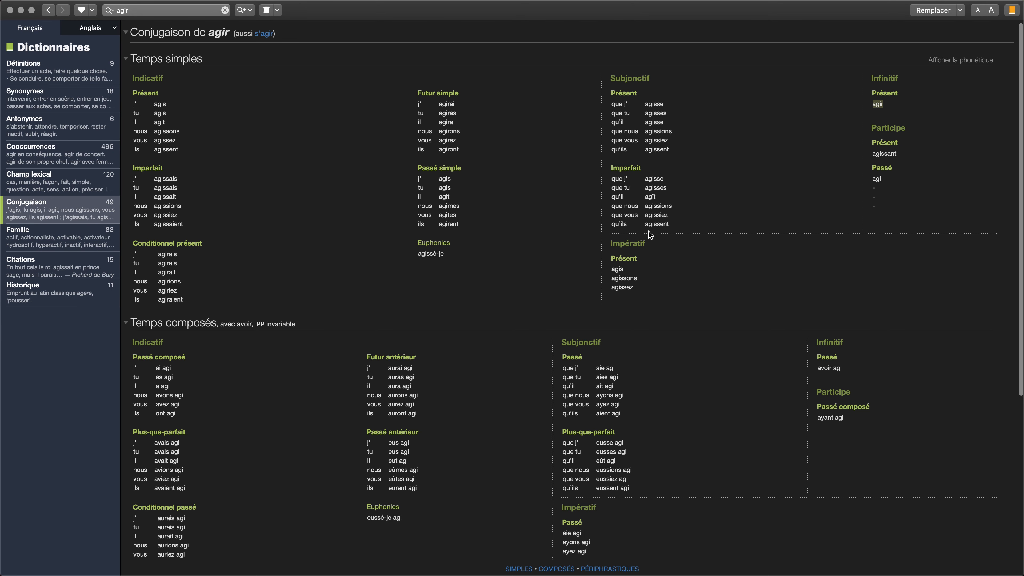
scroll(652, 434, "down", 1)
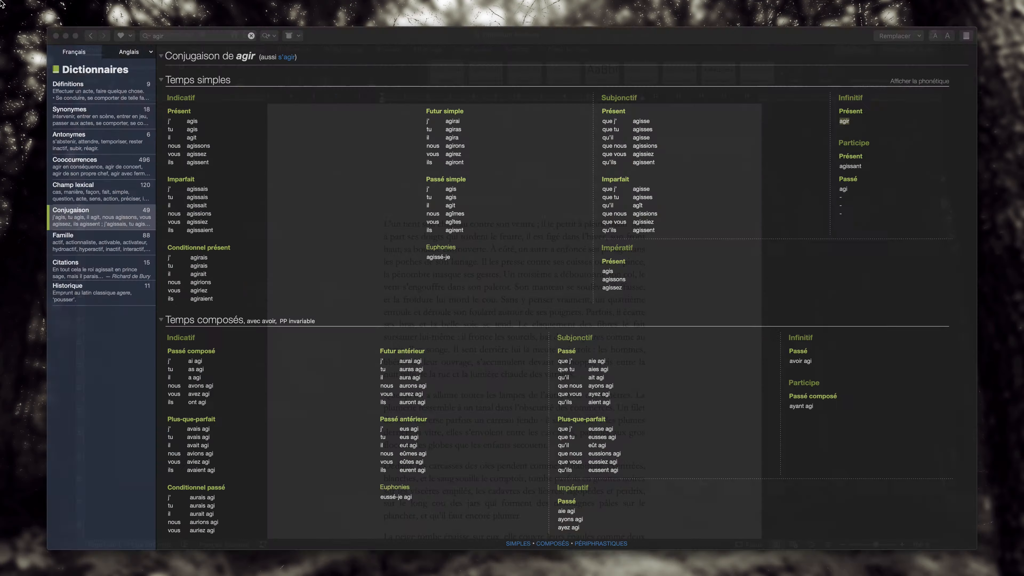
Look up "corps" again, display its word family, and show the definition of "corporalité".
left_click(117, 10)
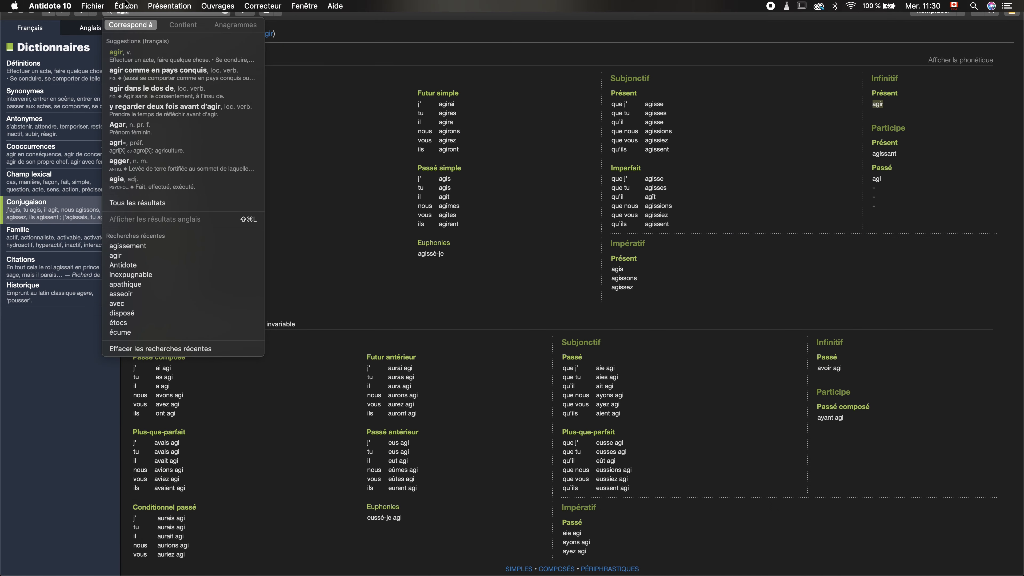
type("corps")
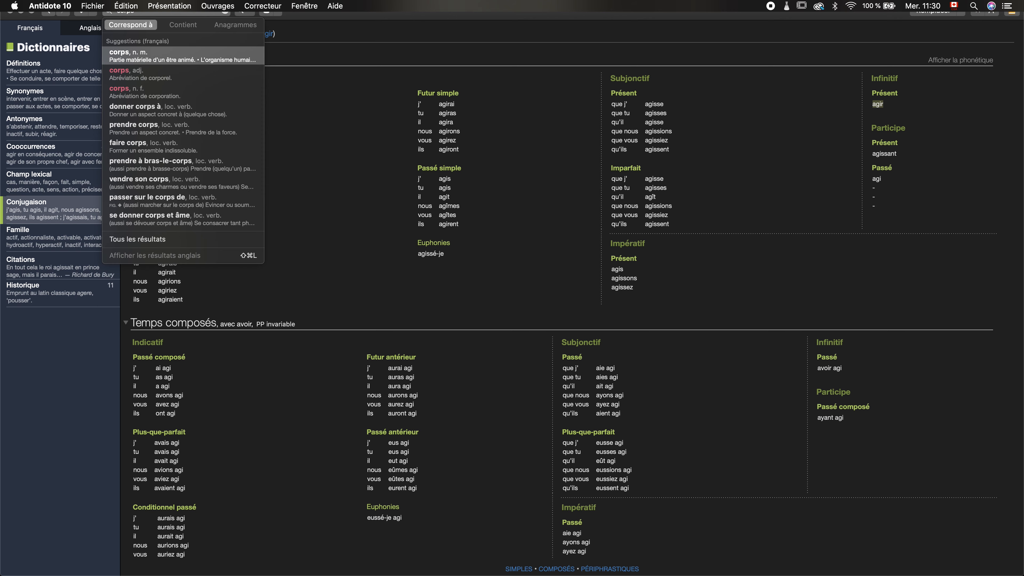
key("Return")
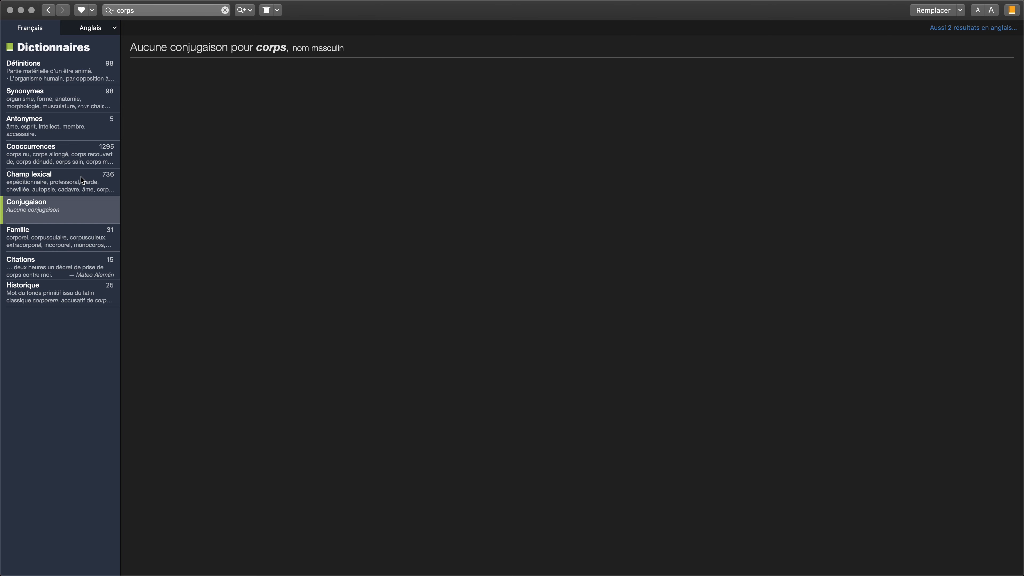
left_click(86, 241)
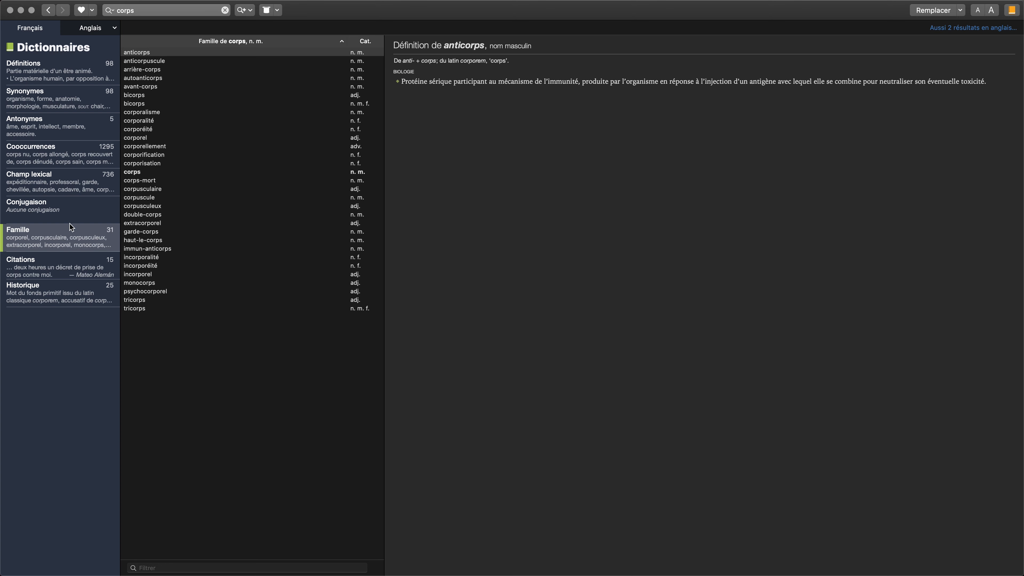
left_click(151, 122)
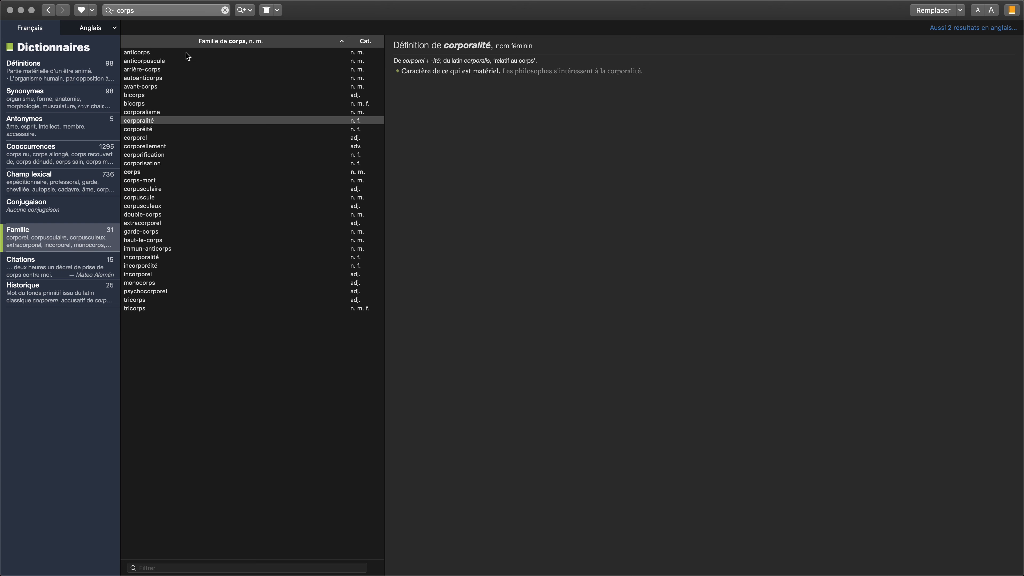
View the literary citations containing "corps" and the word's history and etymology.
left_click(58, 272)
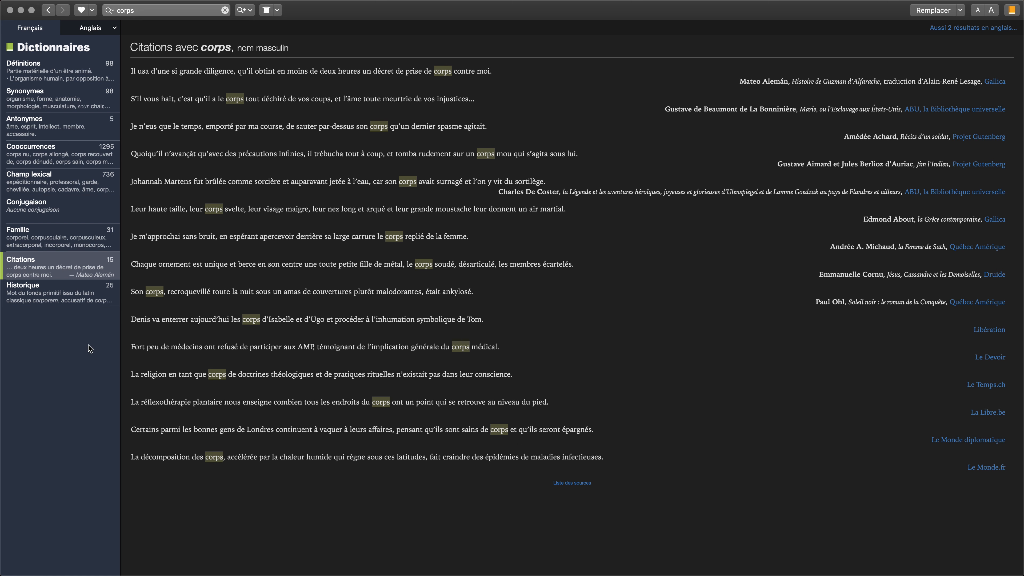
left_click(72, 297)
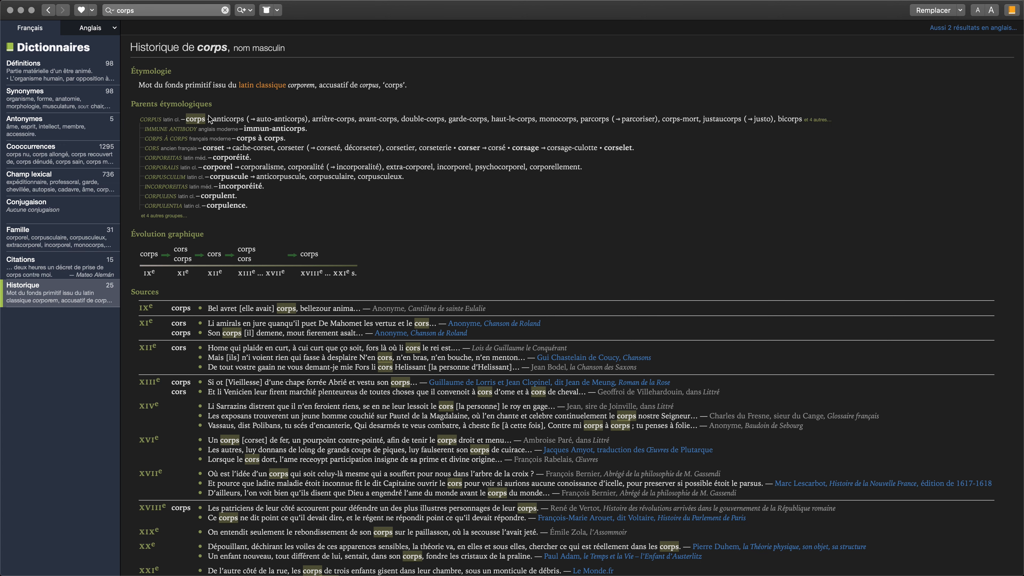
Examine the etymological relatives, graphic evolution and dated sources in the history of "corps".
scroll(209, 115, "down", 1)
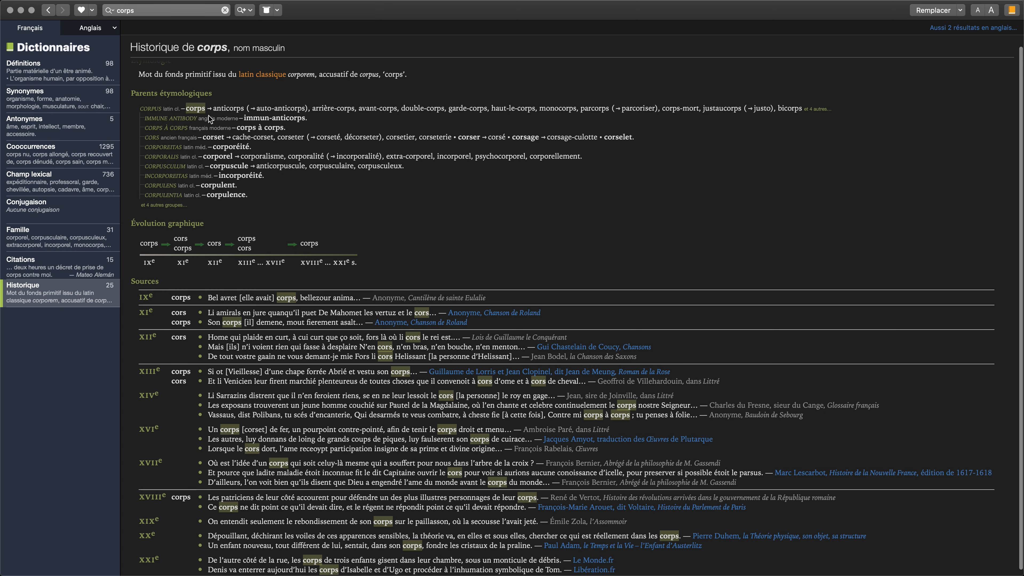
scroll(209, 116, "down", 1)
scroll(208, 116, "down", 1)
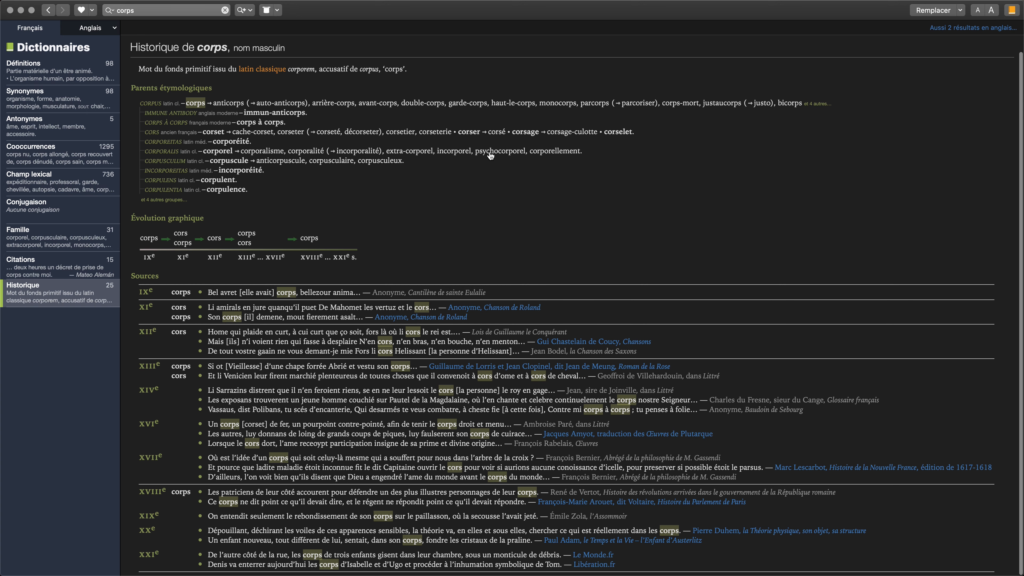
scroll(437, 109, "up", 2)
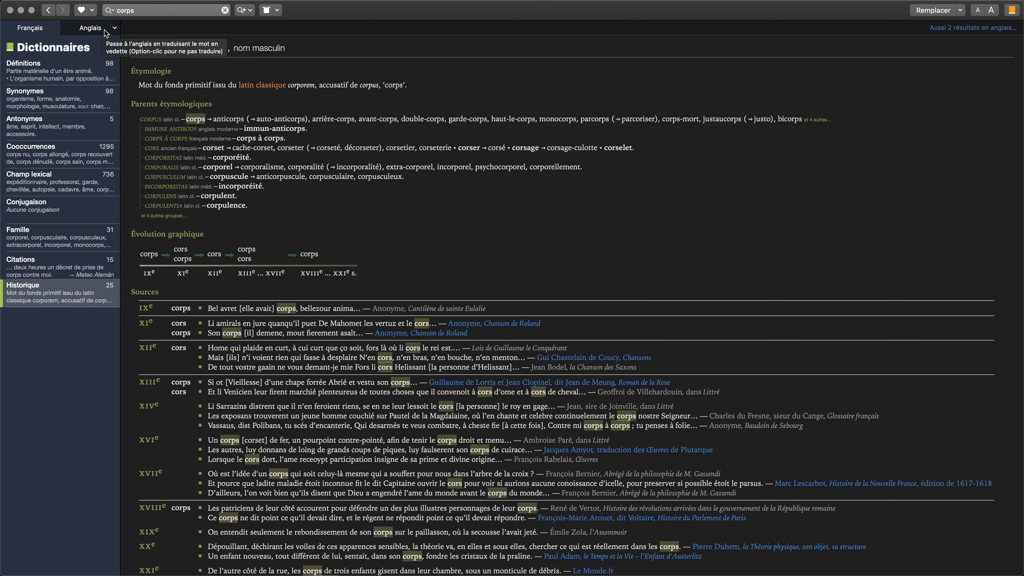
Translate "corps" into English to view the definitions of "body", and return to the French dictionaries.
left_click(96, 31)
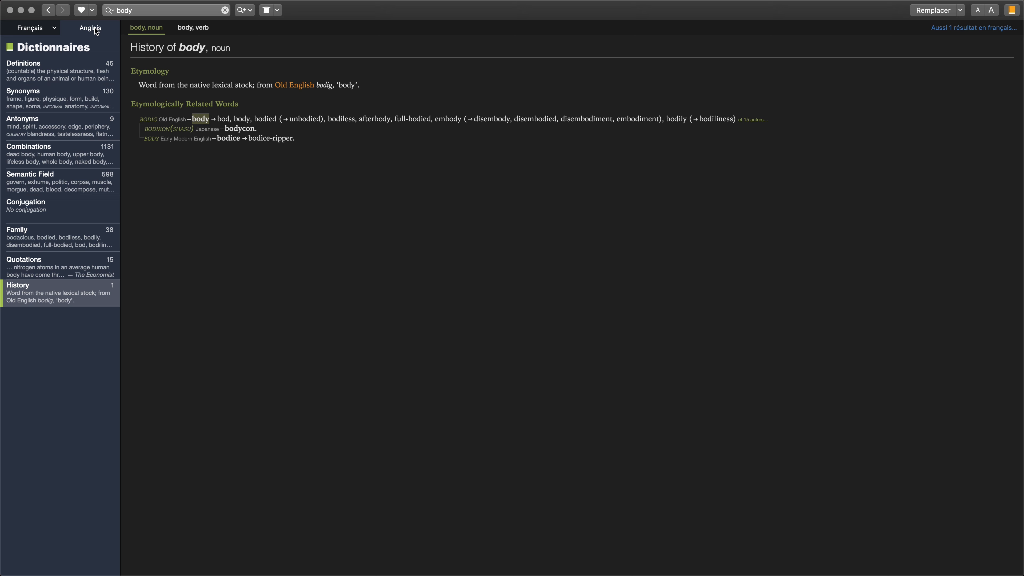
left_click(40, 75)
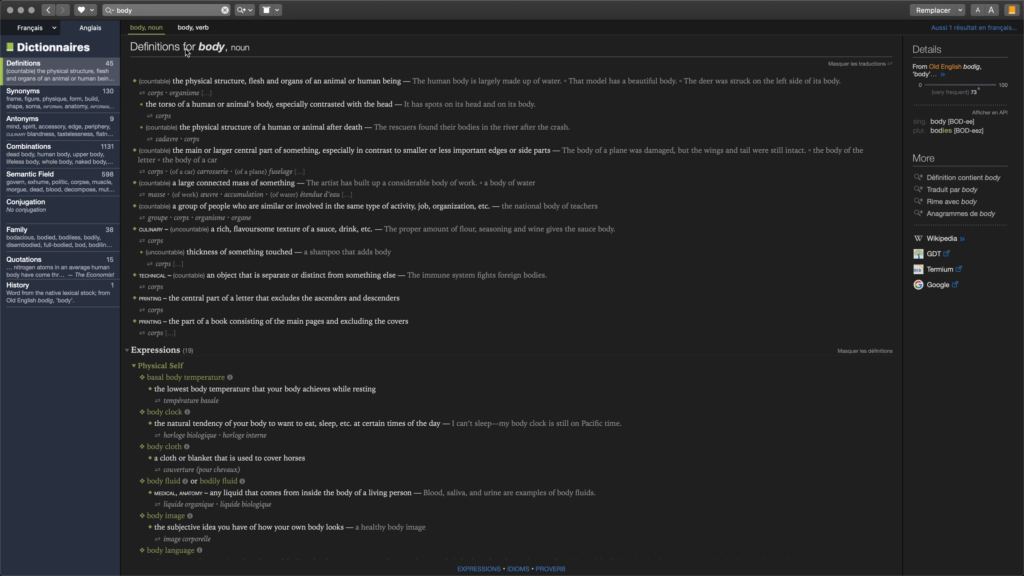
left_click(75, 32)
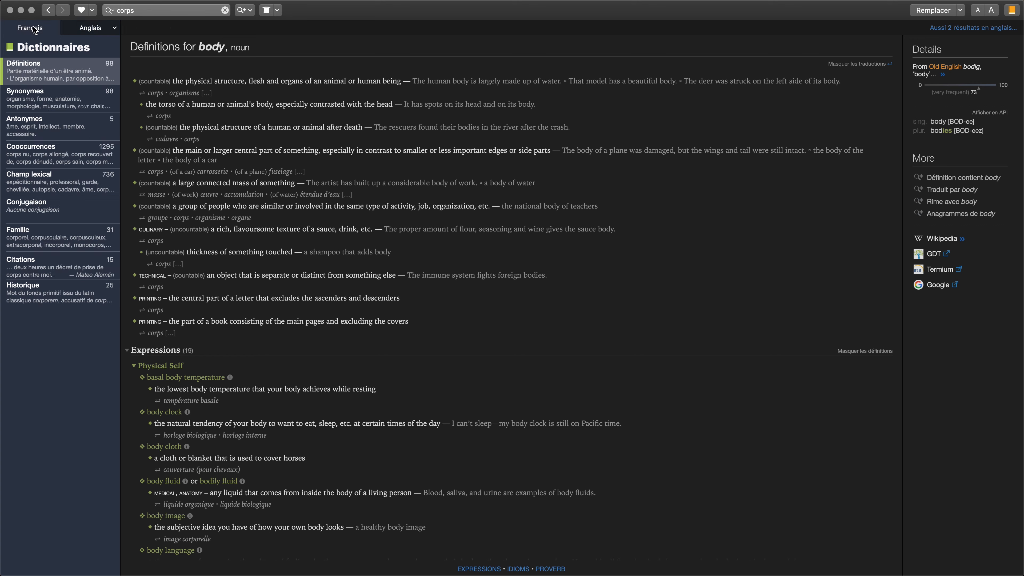